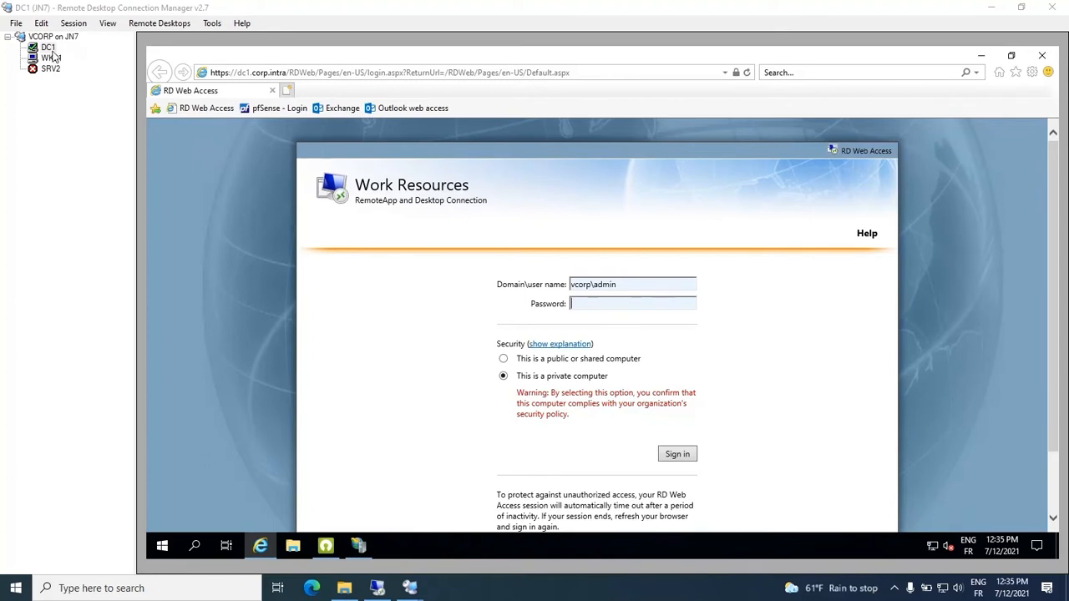
# - Bring the IIS Manager window to the front from the RD Web Access sign-in page
pyautogui.click(358, 546)
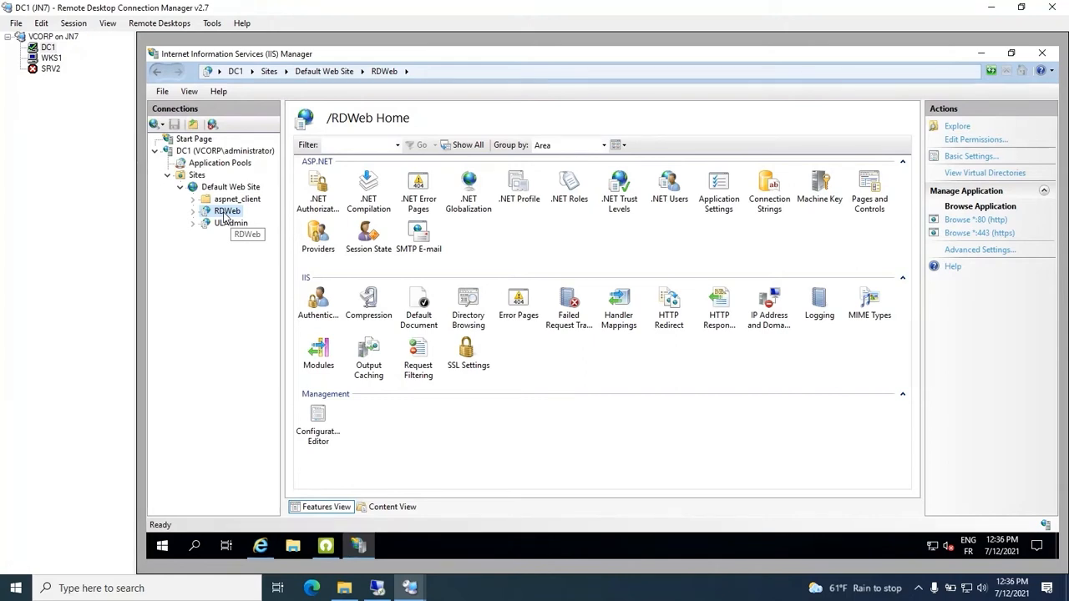
# - Switch from IIS Manager to the UserLock console's Welcome page
pyautogui.click(326, 545)
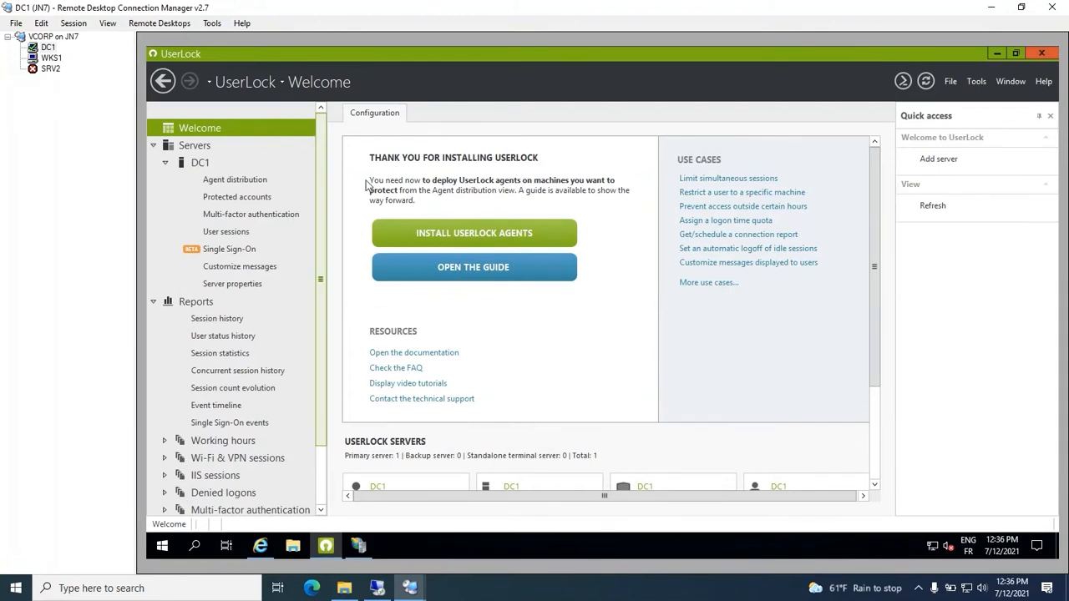
# - Install the UserLock IIS agent on DC1 from Agent distribution and close the deployment results
pyautogui.click(448, 236)
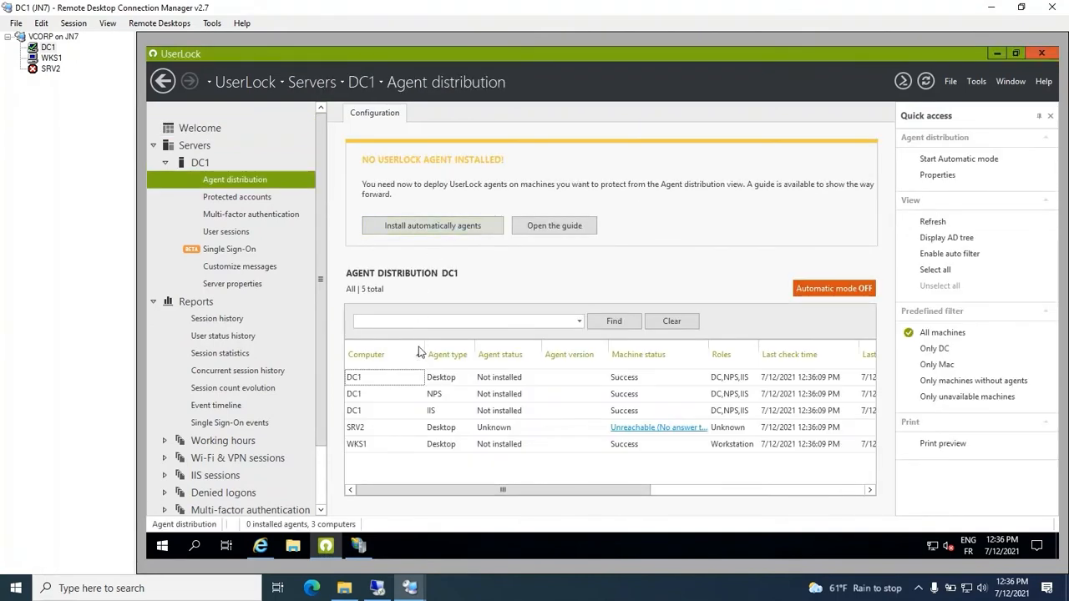
pyautogui.click(381, 411)
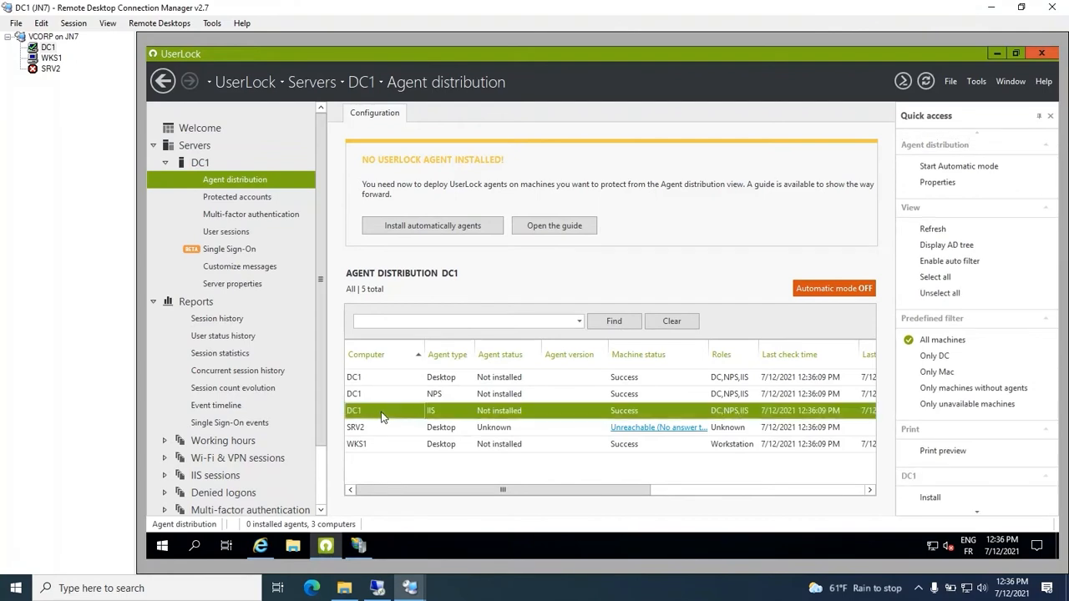
pyautogui.rightClick(394, 416)
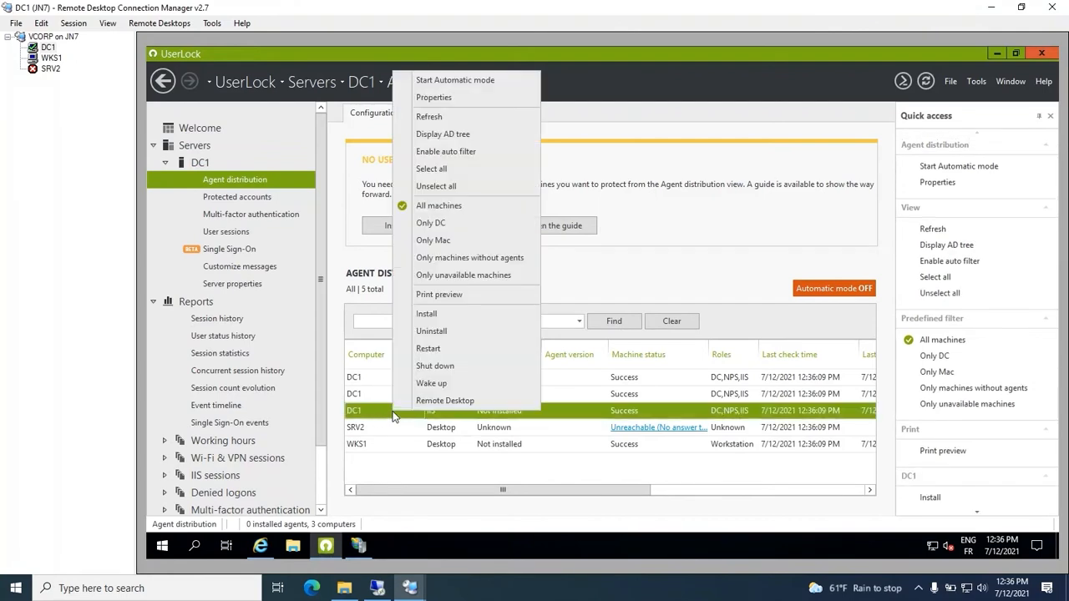
pyautogui.click(432, 316)
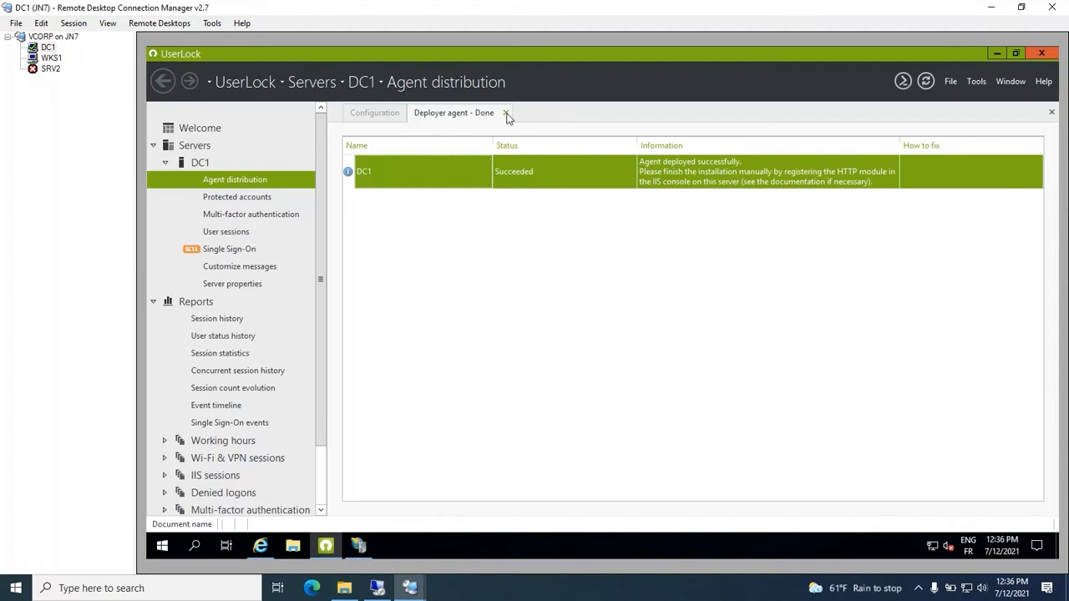
pyautogui.click(506, 114)
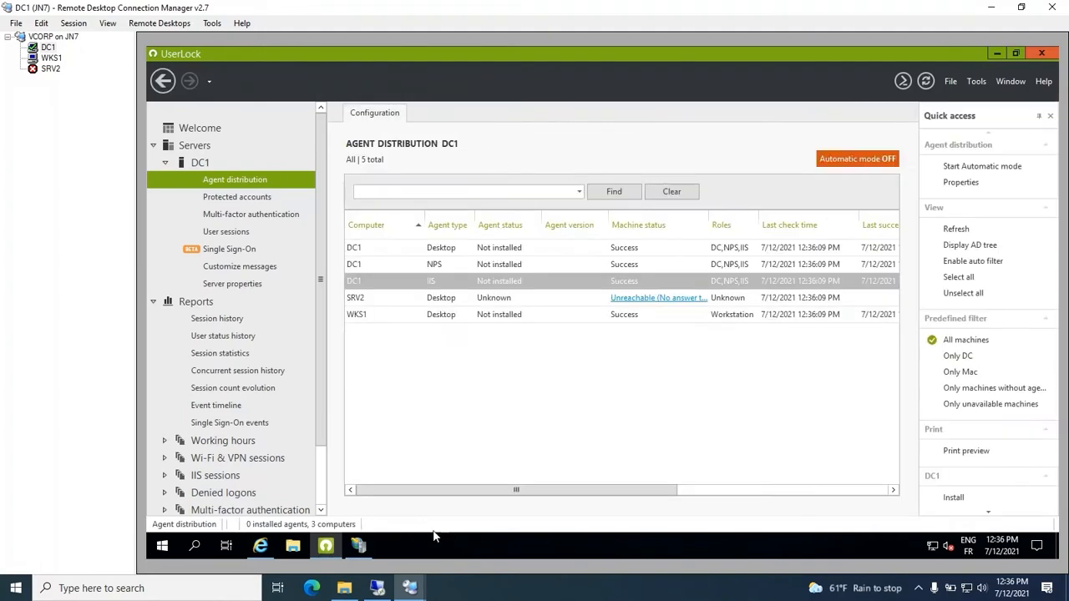
# - On DC1's Modules, register a new native module with path C:\Windows\System32\UlHttpModule.dll
pyautogui.click(359, 548)
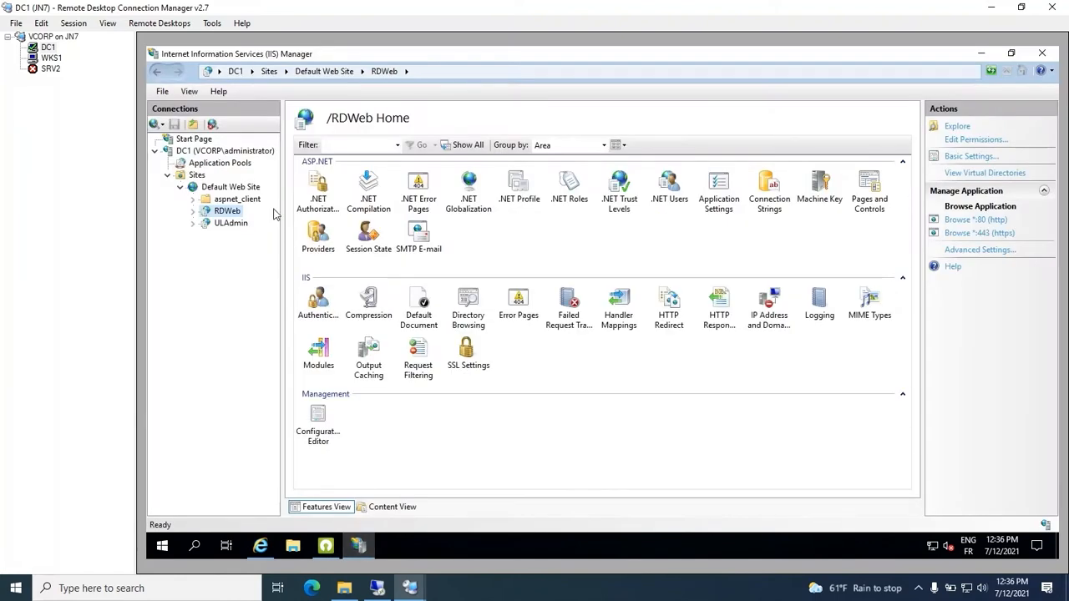
pyautogui.click(237, 153)
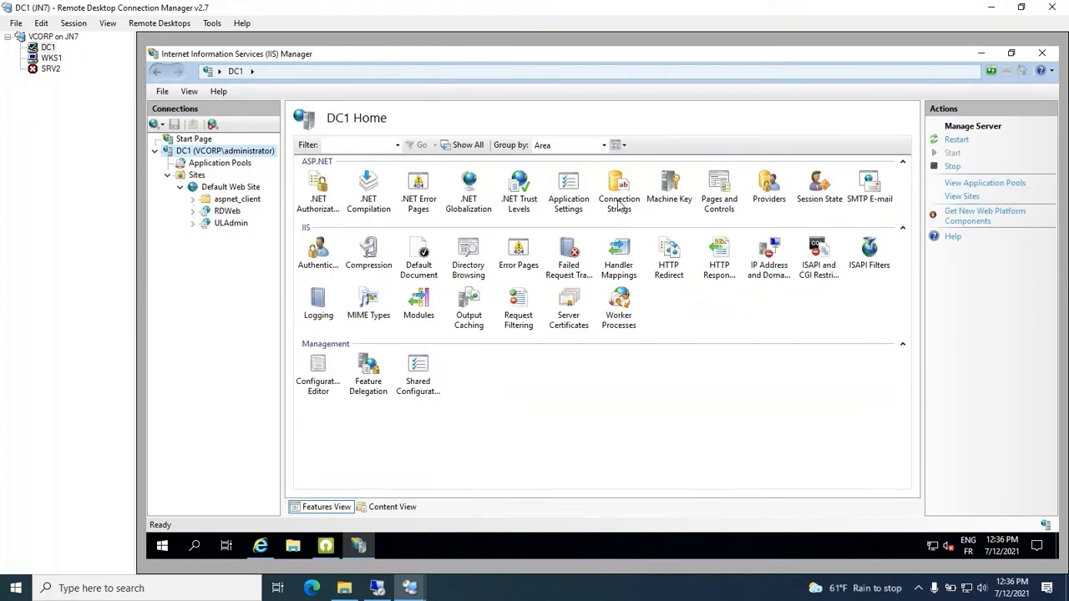
pyautogui.doubleClick(418, 302)
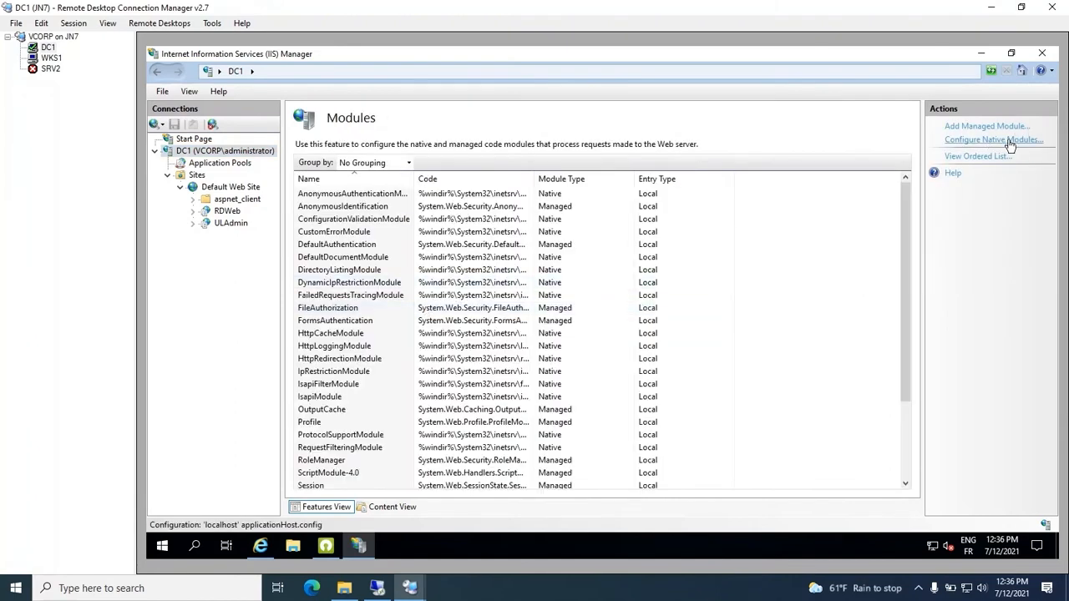
pyautogui.click(994, 139)
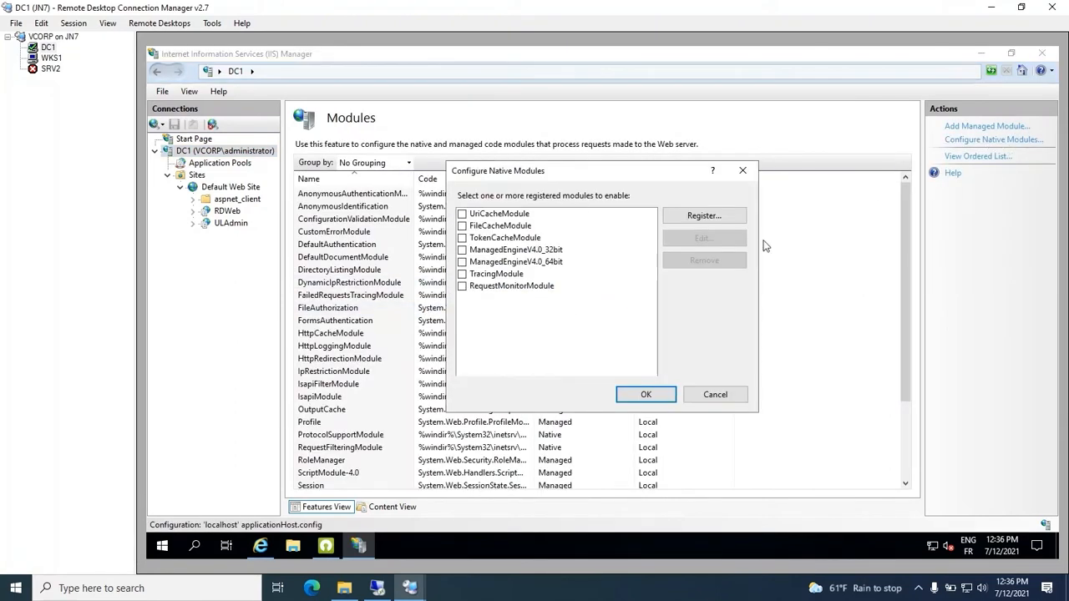
pyautogui.click(706, 219)
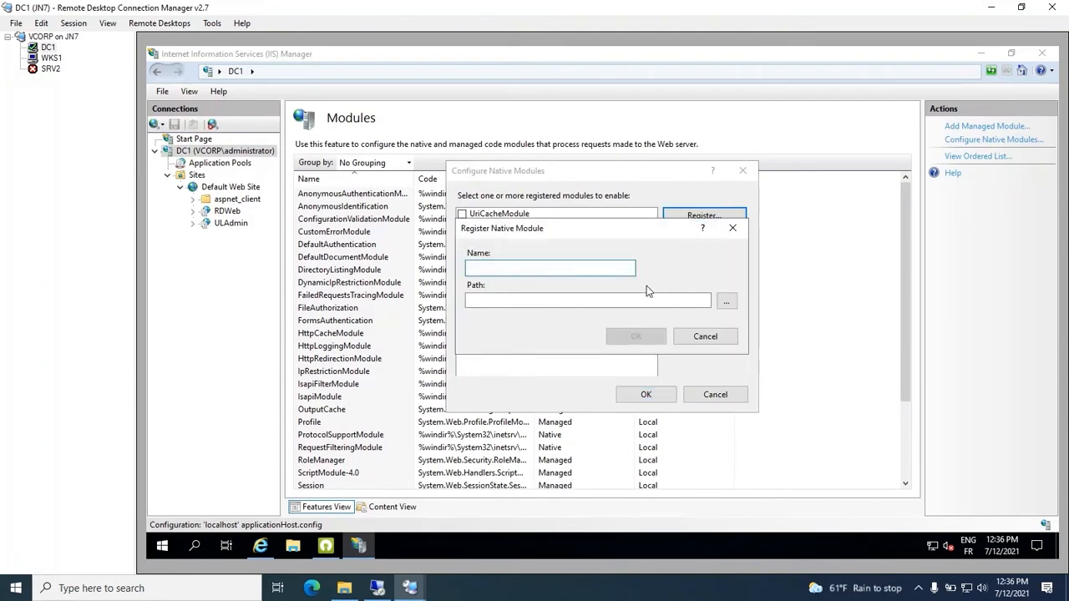
pyautogui.click(668, 299)
pyautogui.click(726, 302)
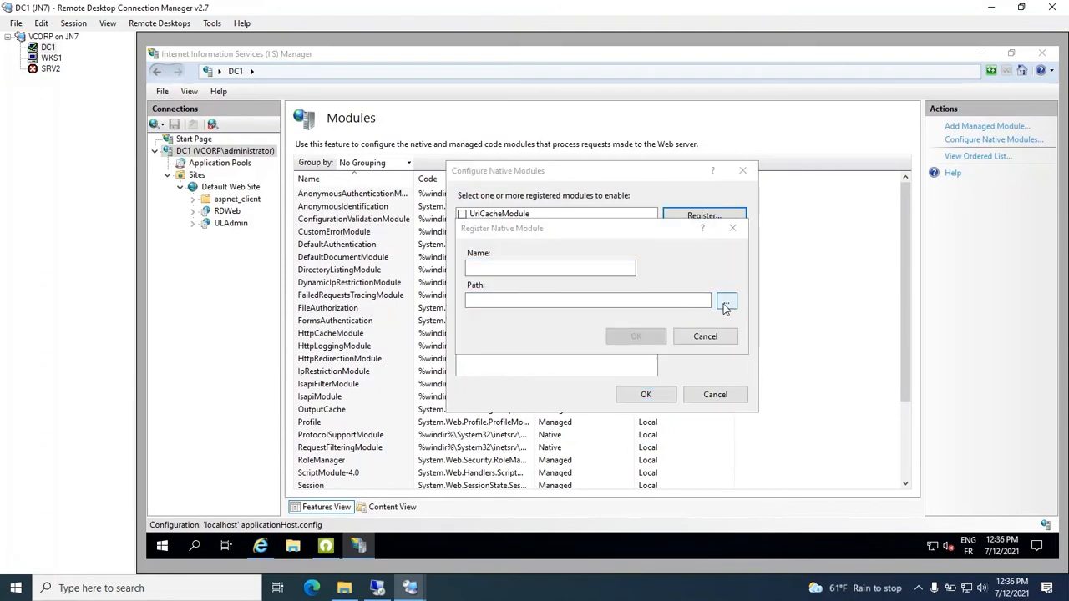
pyautogui.write('ul')
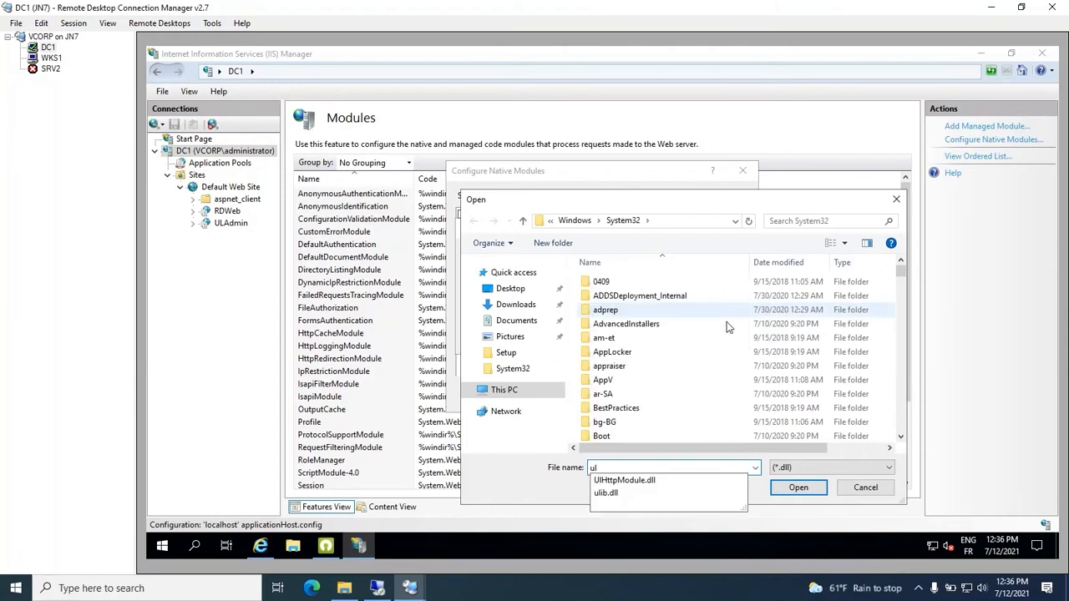
pyautogui.click(668, 481)
pyautogui.click(780, 490)
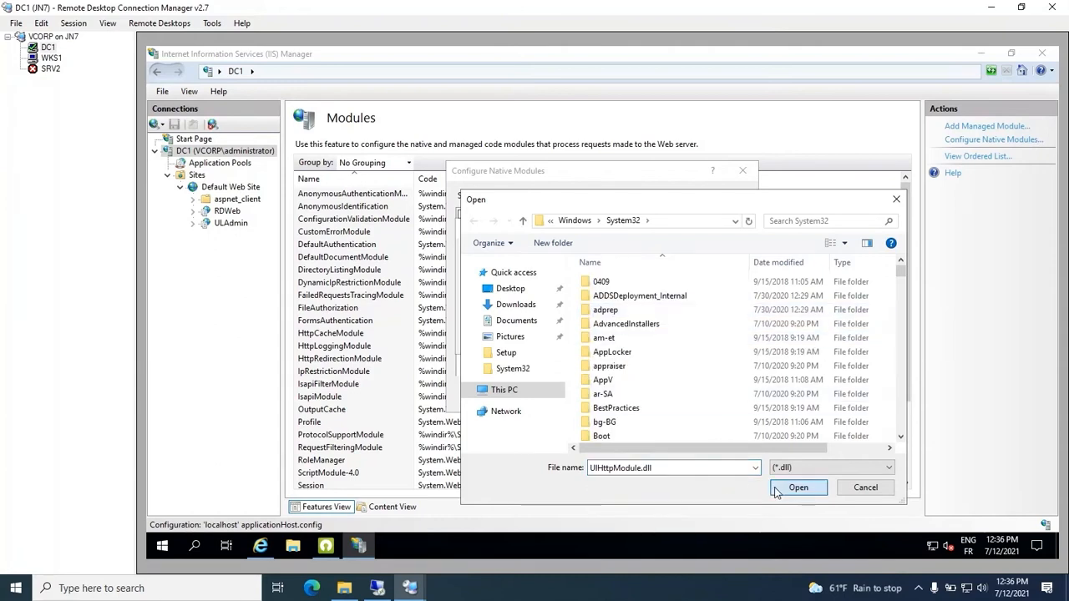
# - Name the module 'UserLock agent', register it, and leave it disabled server-wide
pyautogui.click(570, 269)
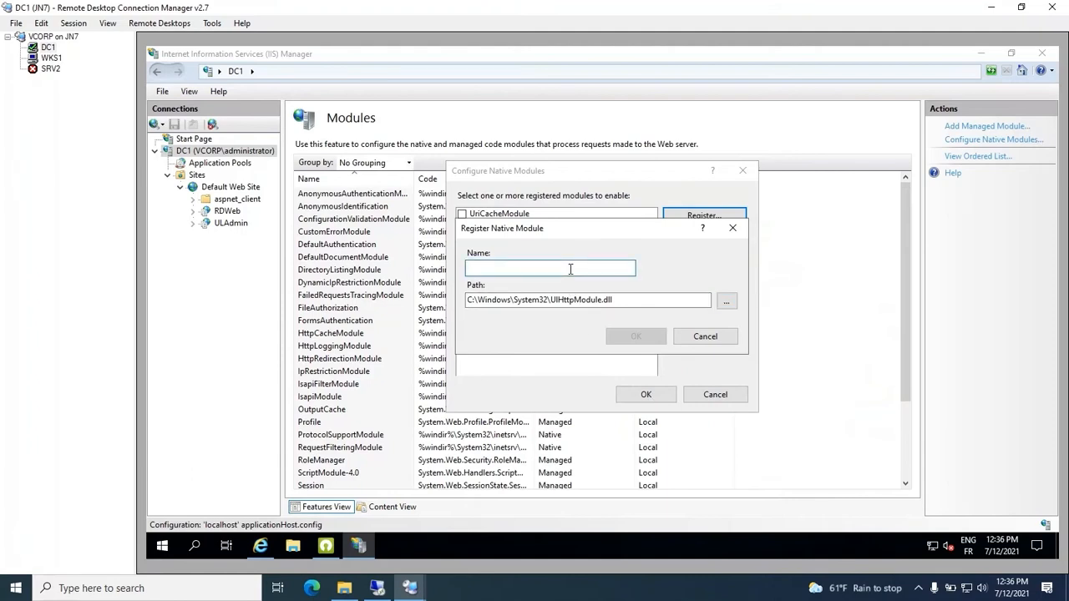
pyautogui.write('UserLock')
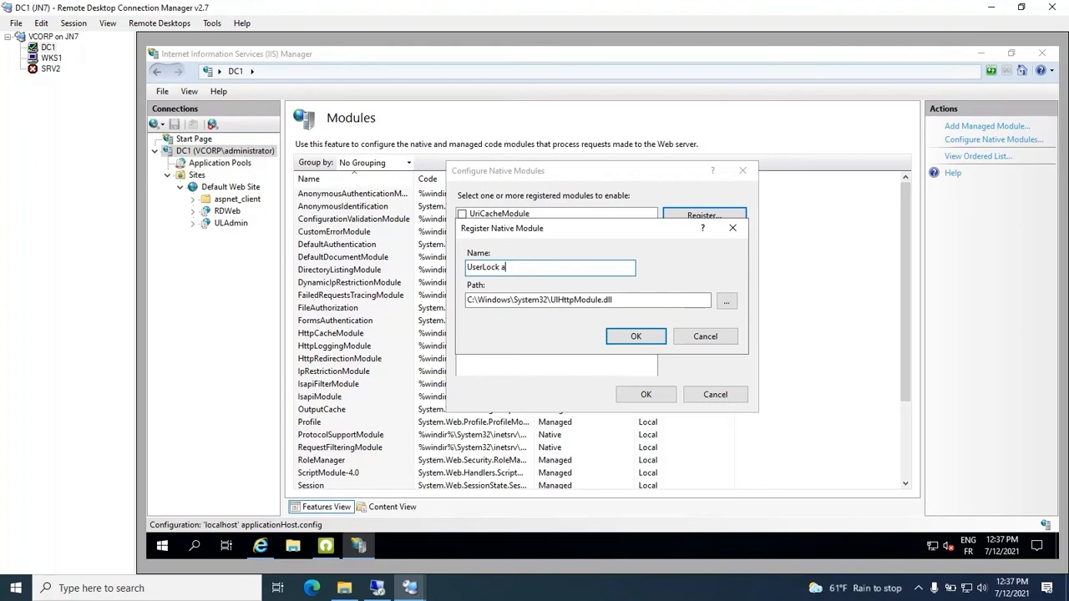
pyautogui.click(637, 336)
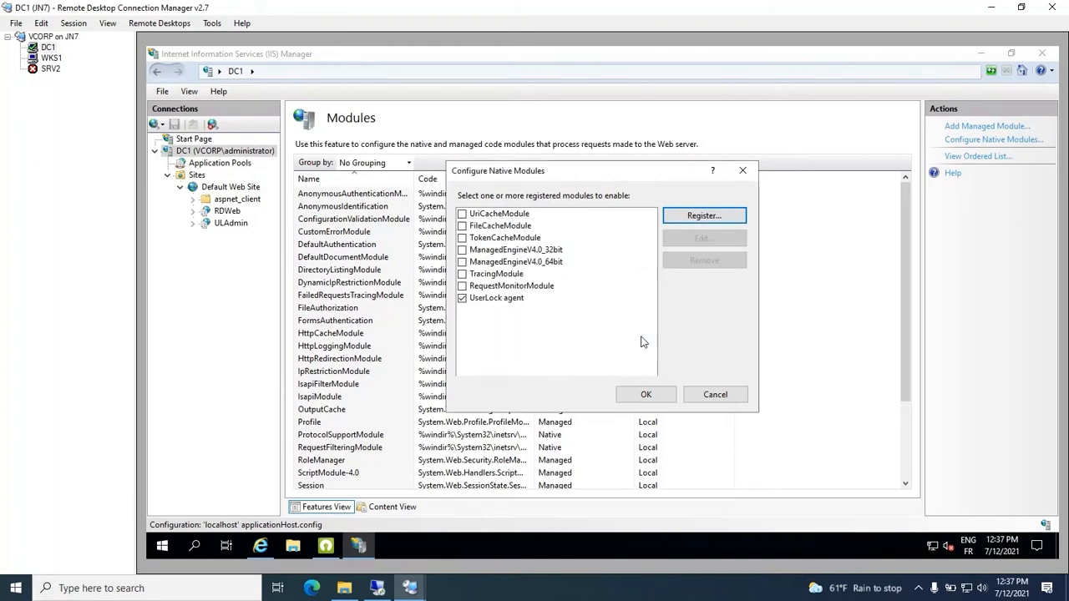
pyautogui.click(464, 299)
pyautogui.click(646, 395)
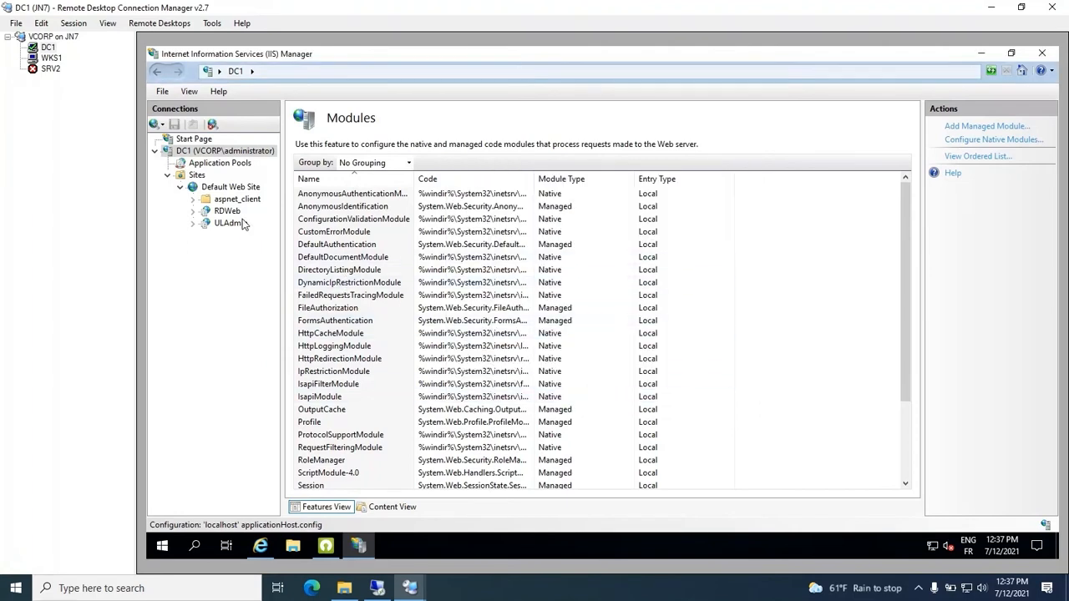
# - Check the UserLock agent native module in RDWeb's Modules so it is enabled locally
pyautogui.click(227, 211)
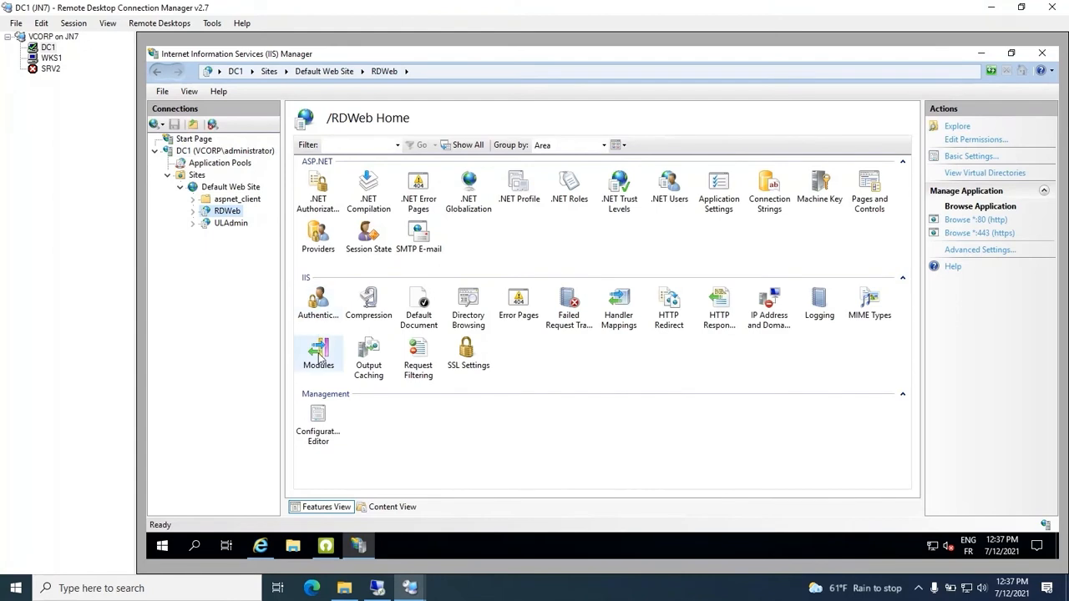
pyautogui.doubleClick(318, 355)
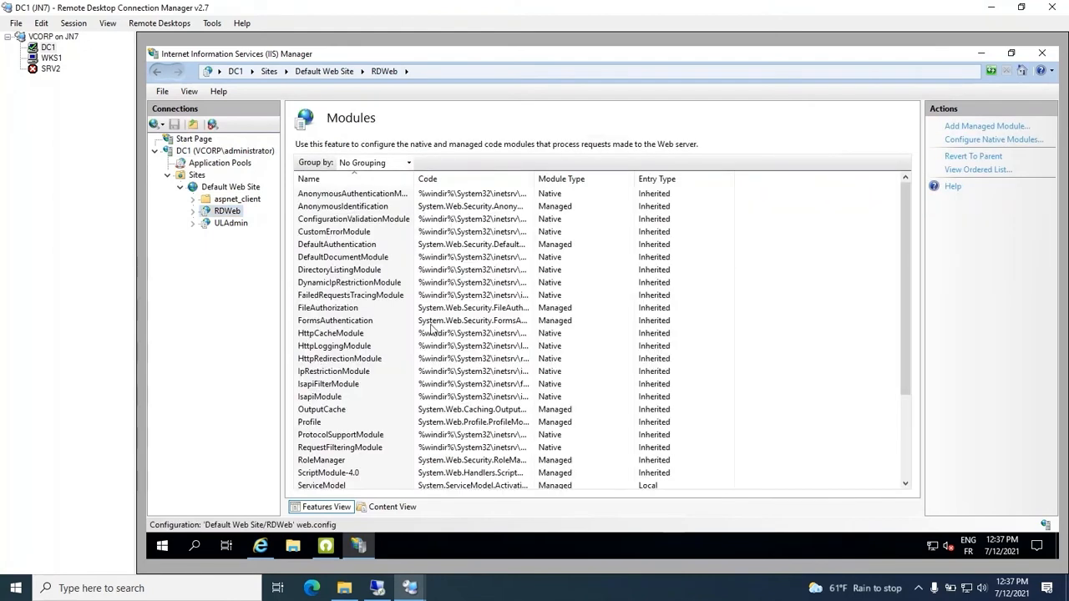
pyautogui.click(1005, 142)
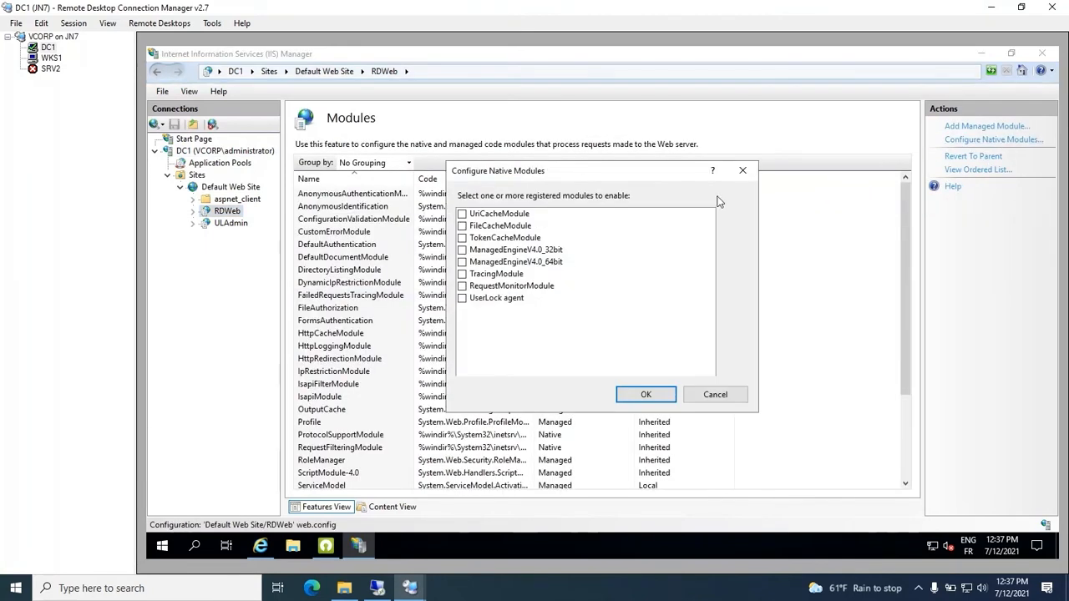
pyautogui.click(462, 299)
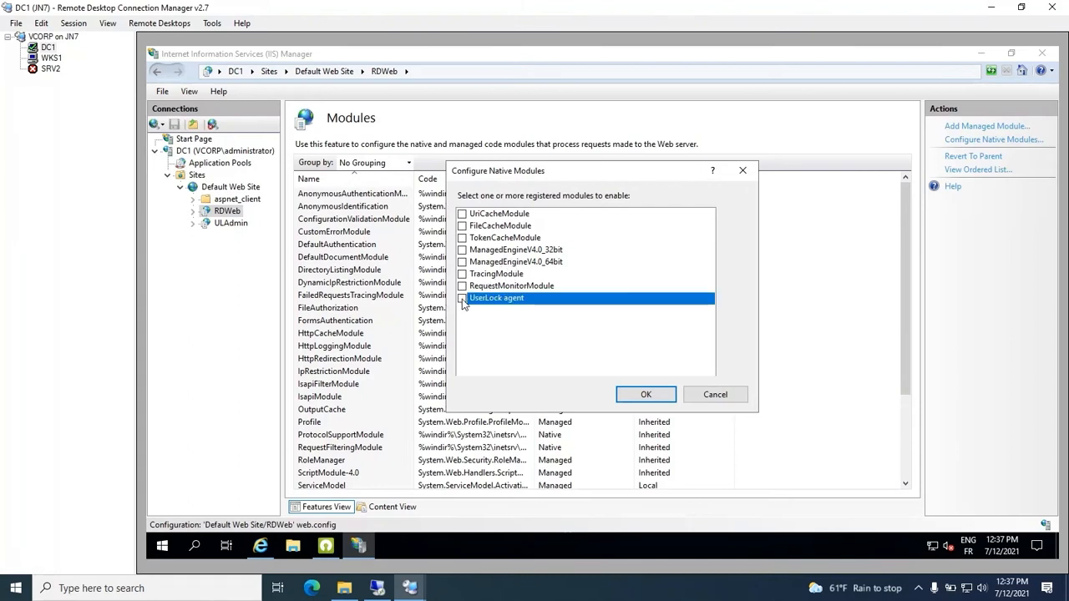
pyautogui.click(660, 398)
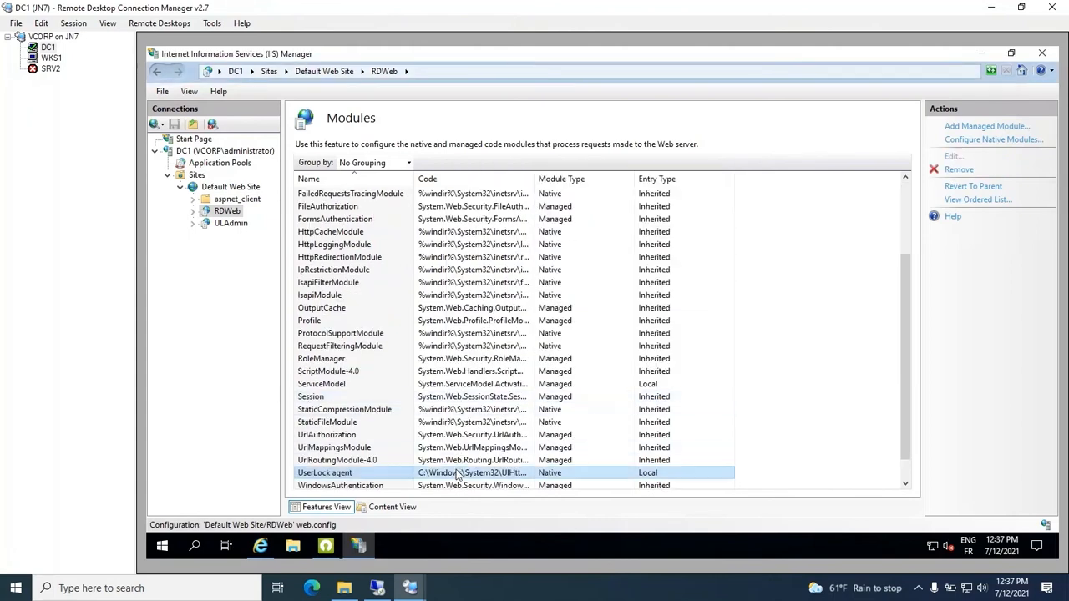
# - Return to the RD Web Access Work Resources sign-in page, then open the Start menu
pyautogui.click(261, 547)
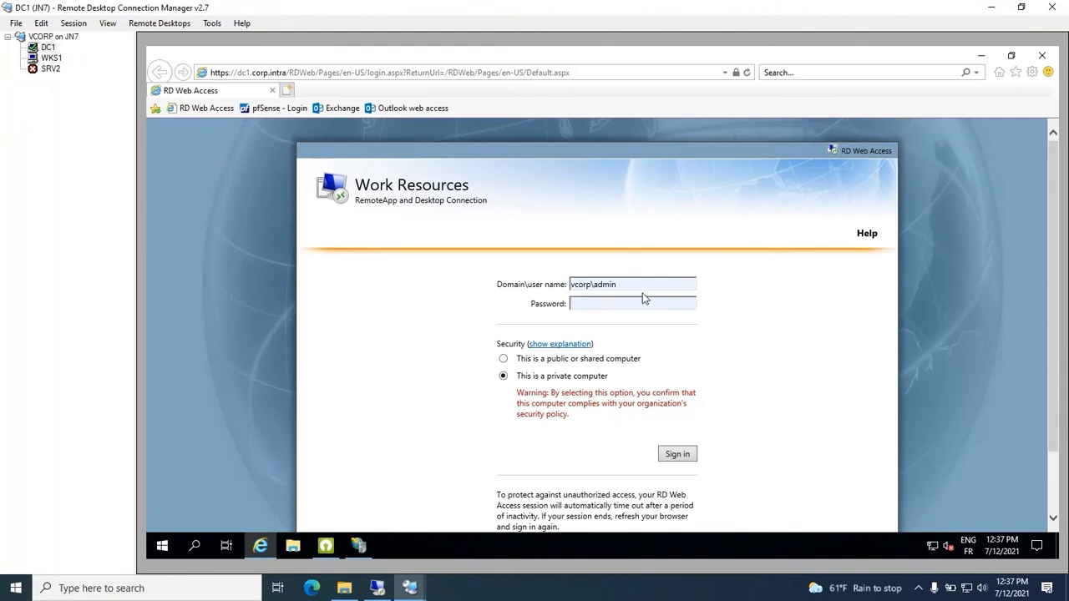
pyautogui.click(163, 546)
# - Launch Registry Editor and open HKLM\SOFTWARE\ISDecisions\UserLock\IIS
pyautogui.write('reg')
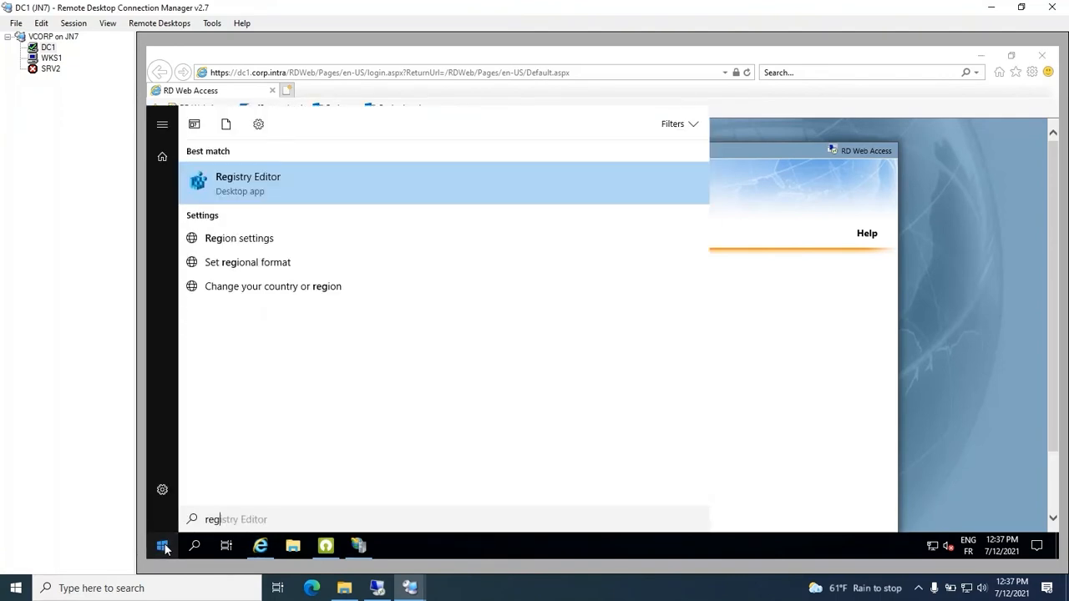
pyautogui.click(285, 189)
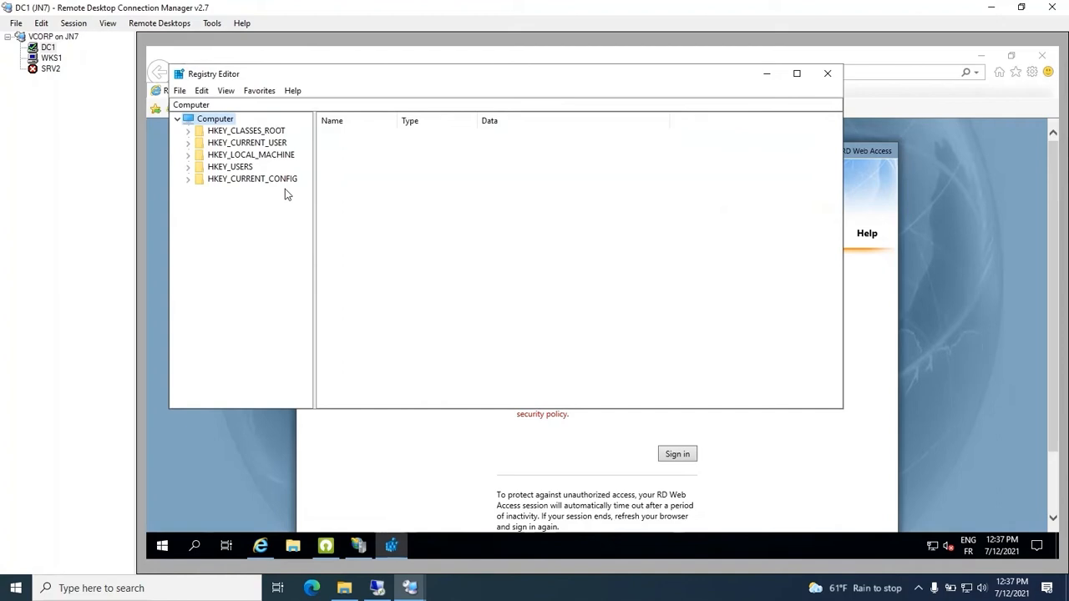
pyautogui.click(188, 156)
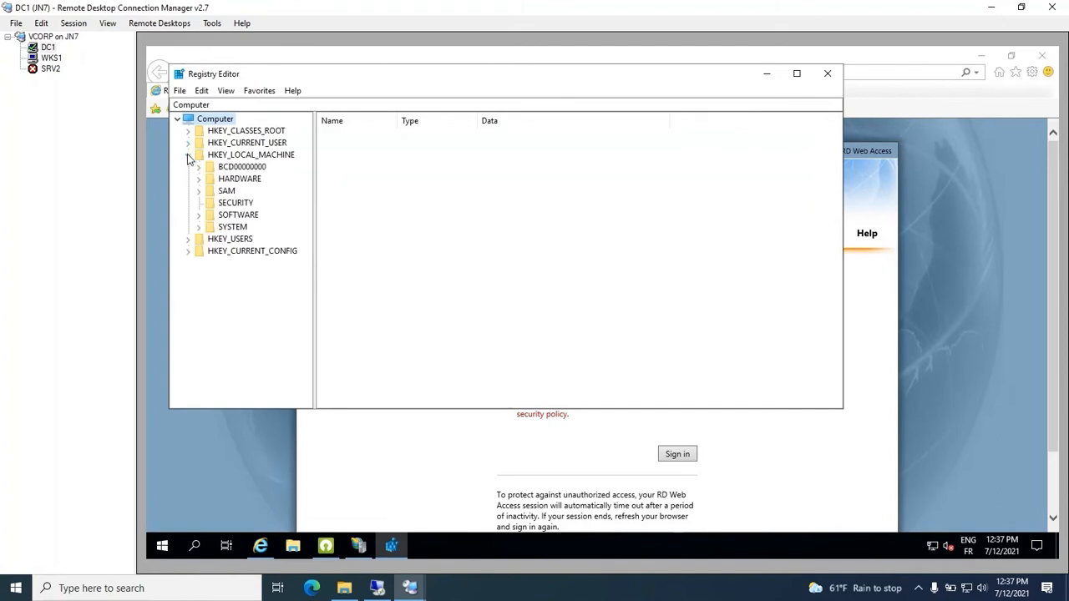
pyautogui.click(198, 215)
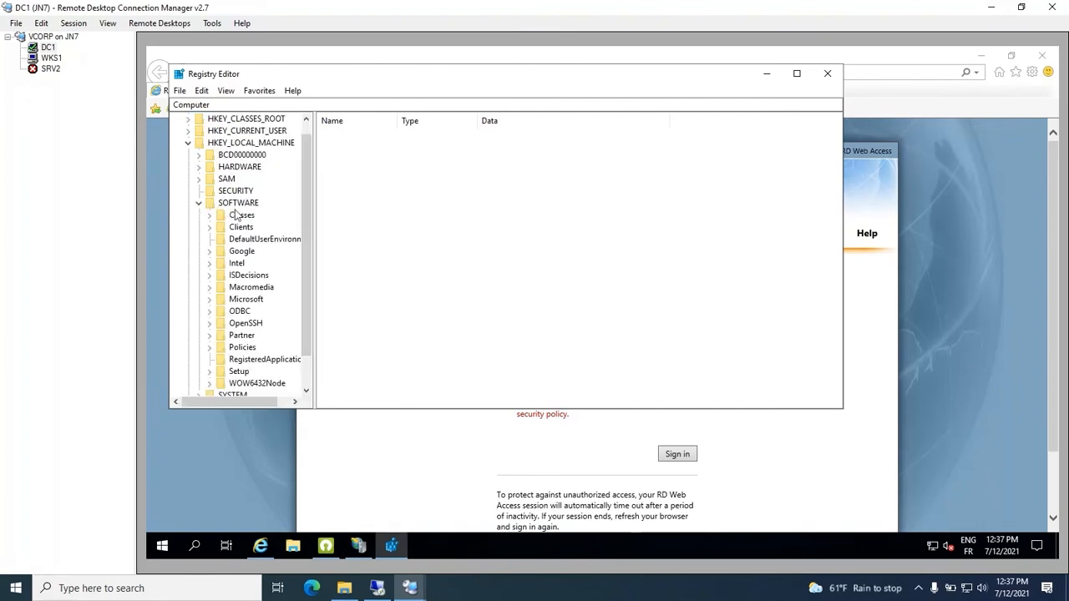
pyautogui.click(209, 276)
pyautogui.click(220, 287)
pyautogui.click(253, 300)
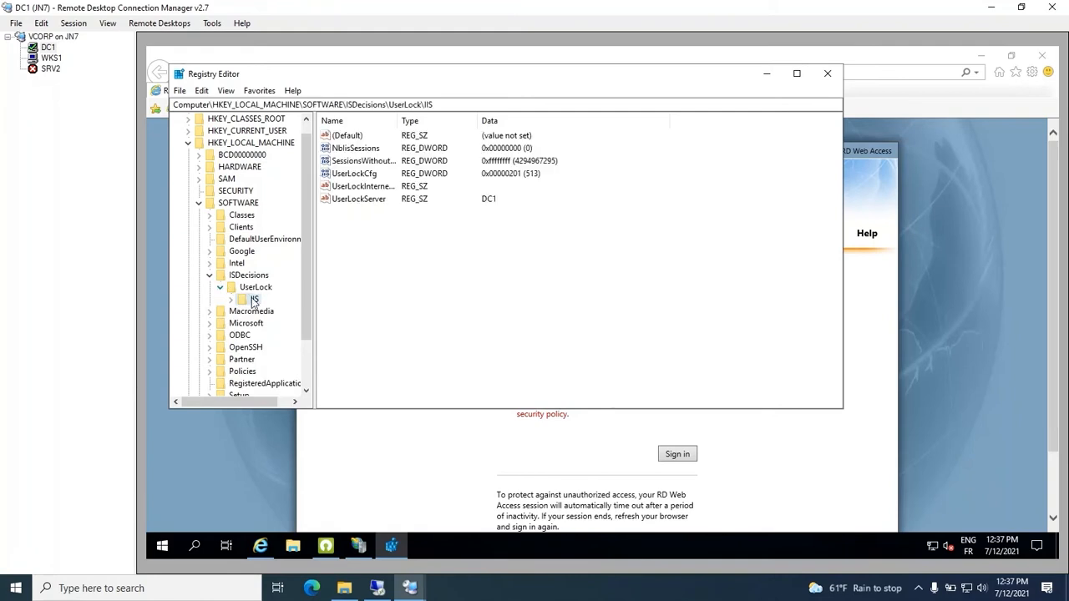
pyautogui.moveTo(400, 121); pyautogui.dragTo(473, 128)
# - Add DWORD (32-bit) value EnableFormsAuthentication with data 1, then return to IIS Manager
pyautogui.rightClick(391, 241)
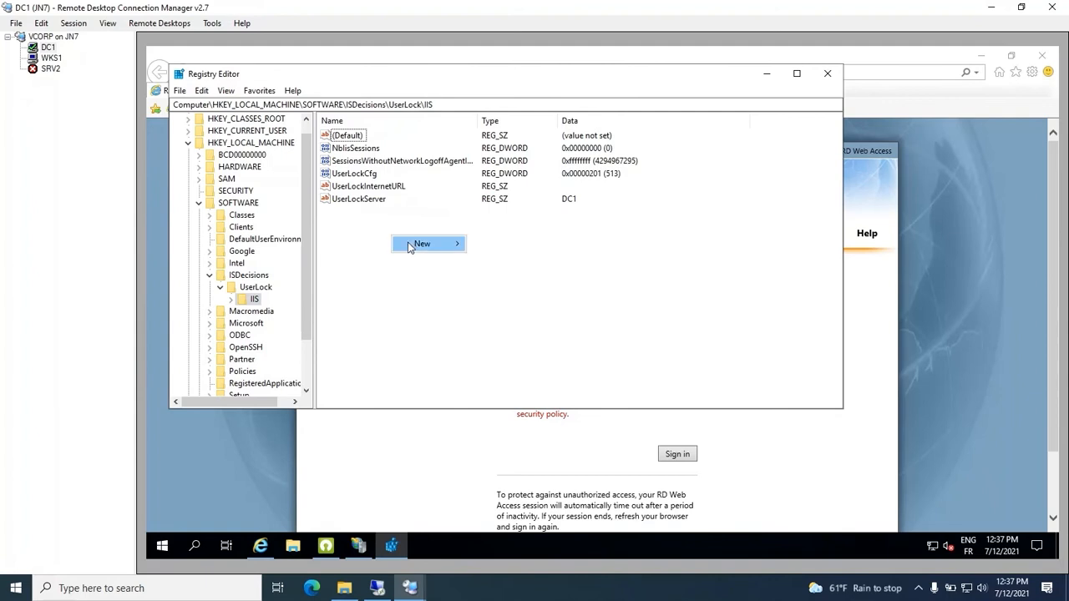
pyautogui.moveTo(418, 243)
pyautogui.click(515, 293)
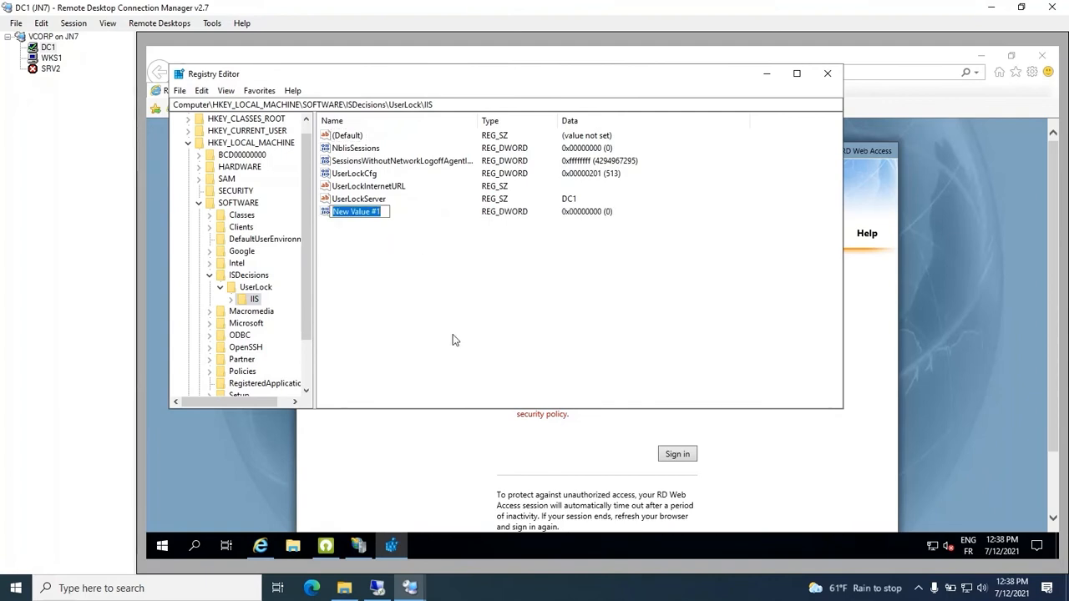
pyautogui.write('En')
pyautogui.write('ble')
pyautogui.press('Left')
pyautogui.press('Left')
pyautogui.press('Left')
pyautogui.write('able')
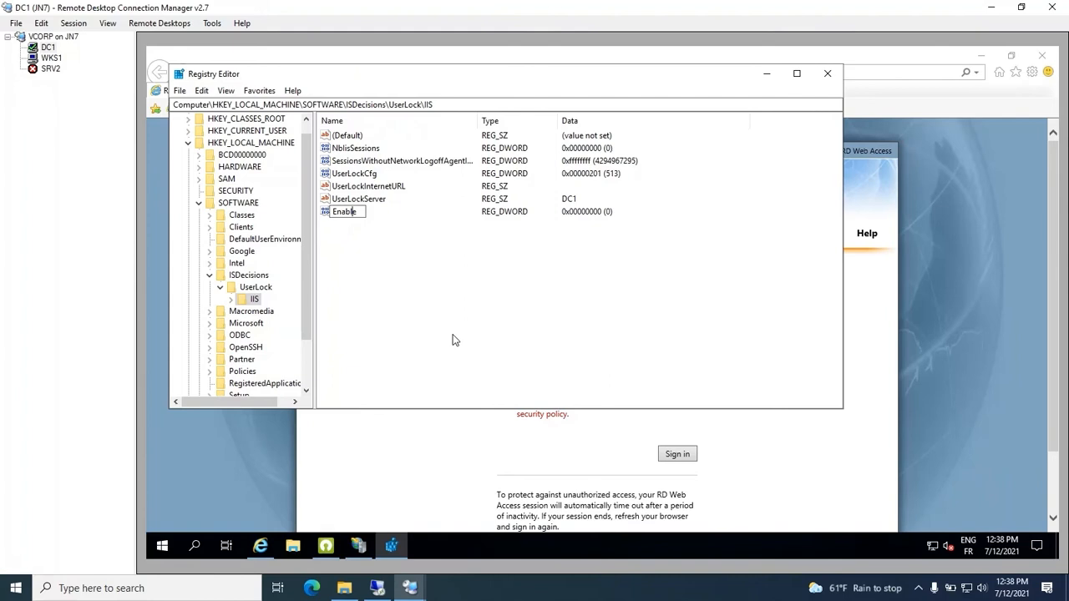
pyautogui.write('FormsAuthentication')
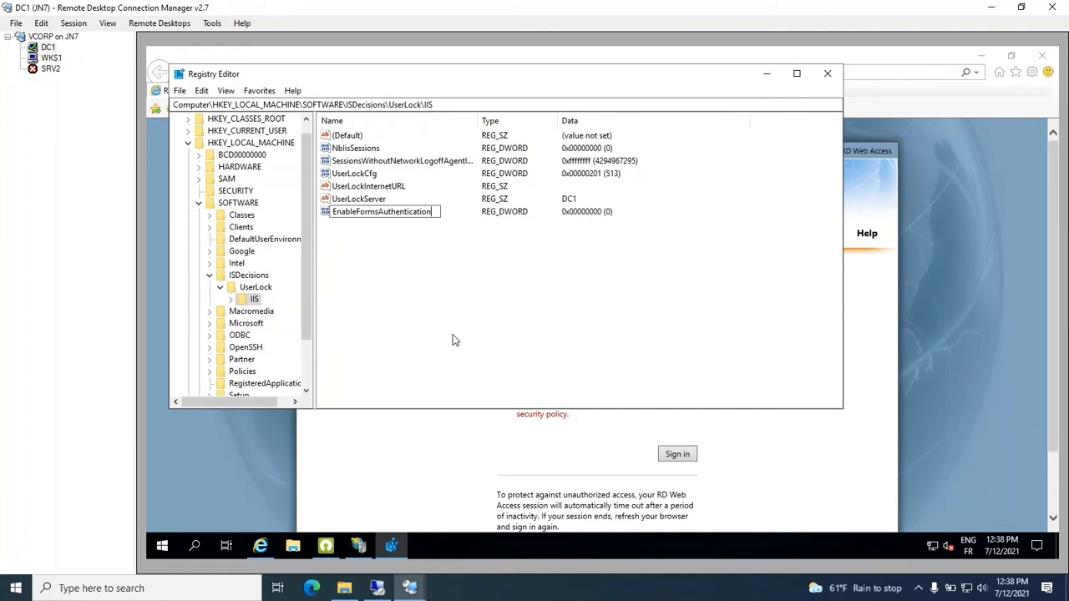
pyautogui.press('Return')
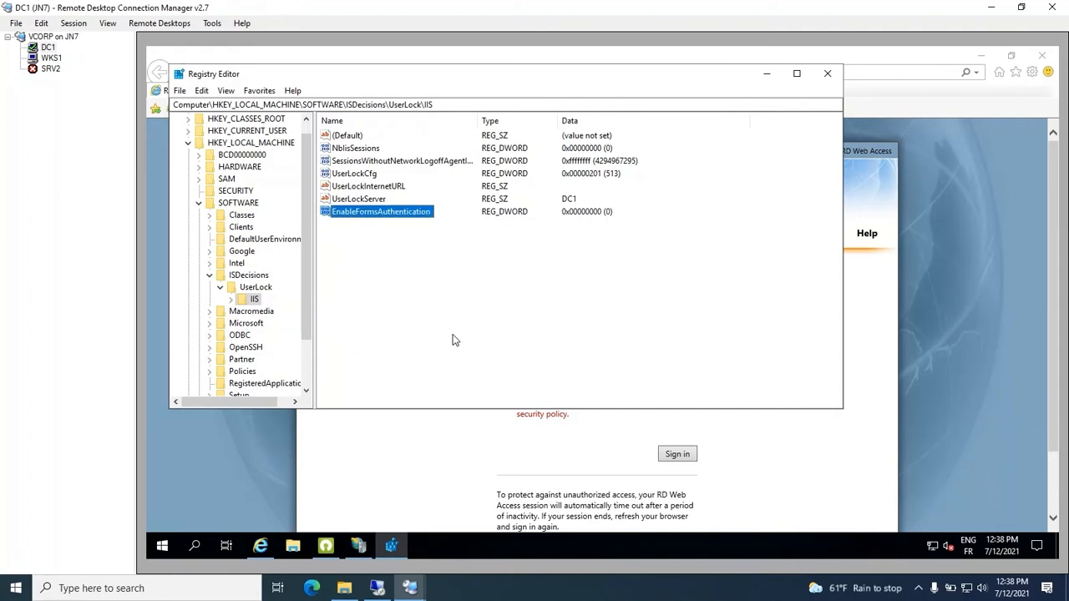
pyautogui.doubleClick(373, 216)
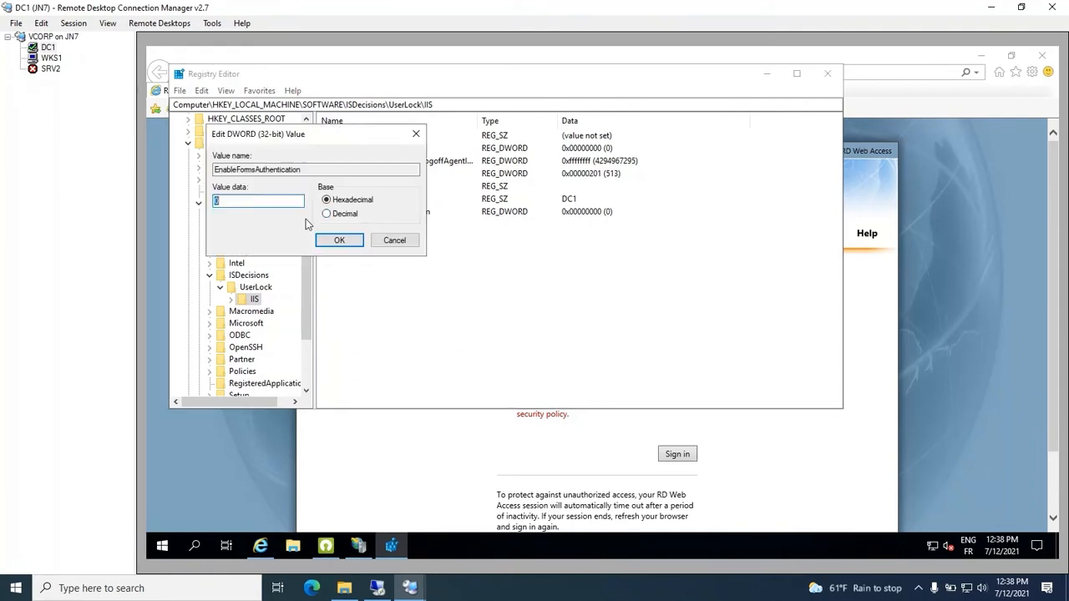
pyautogui.write('1')
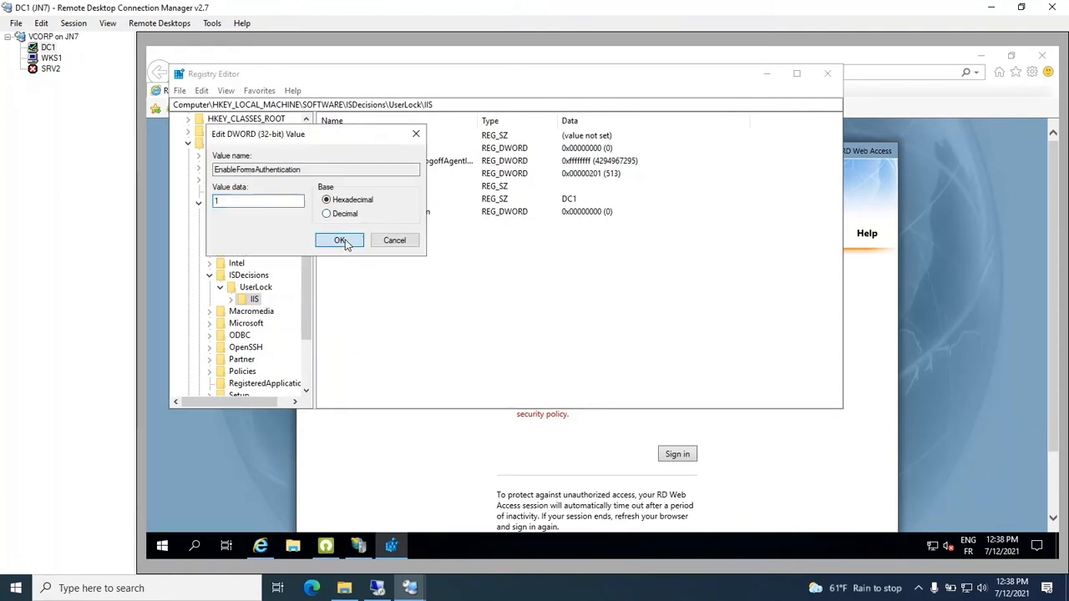
pyautogui.click(344, 244)
pyautogui.click(358, 545)
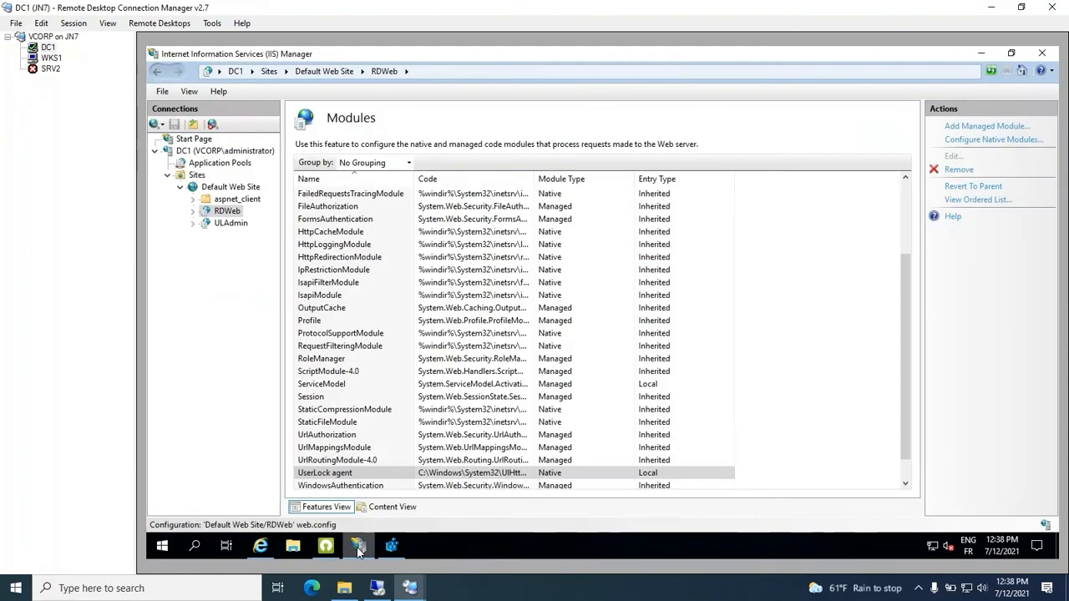
# - Recycle the RDWebAccess application pool, then go to the RD Web Access password field
pyautogui.click(220, 164)
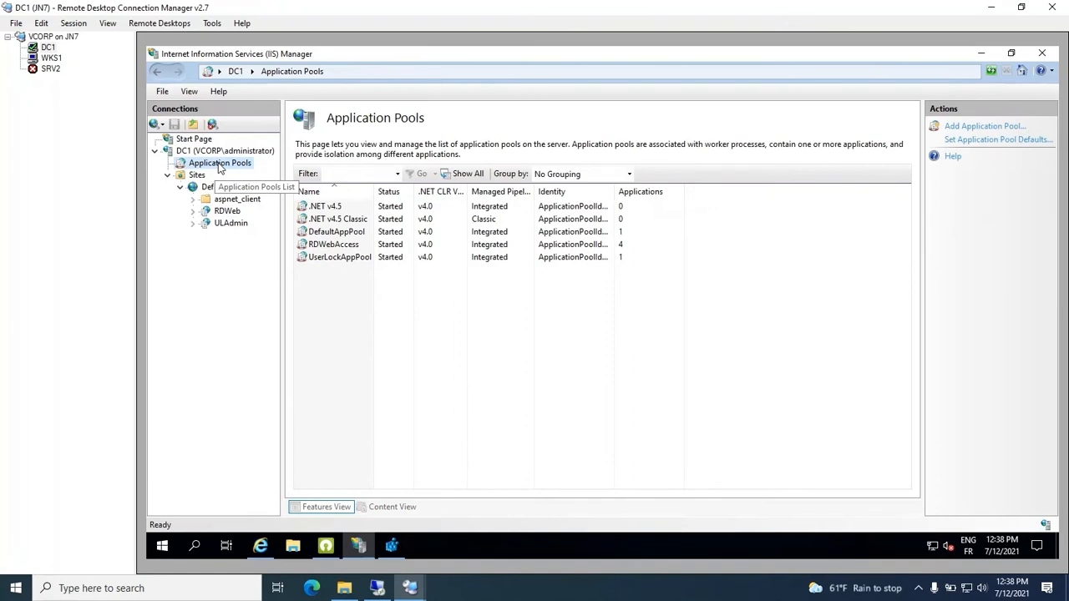
pyautogui.click(345, 247)
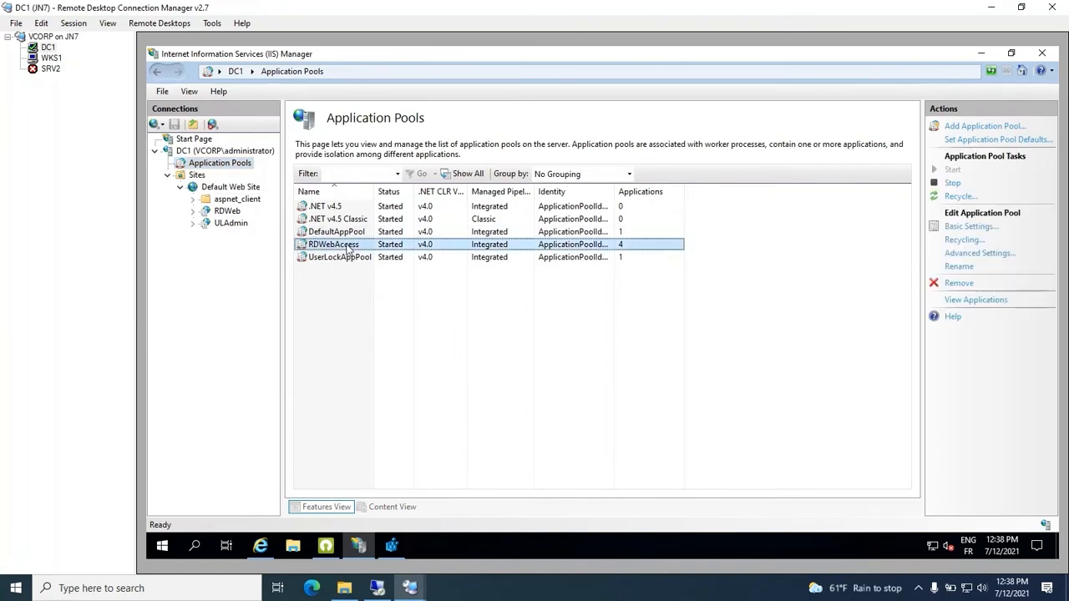
pyautogui.rightClick(349, 248)
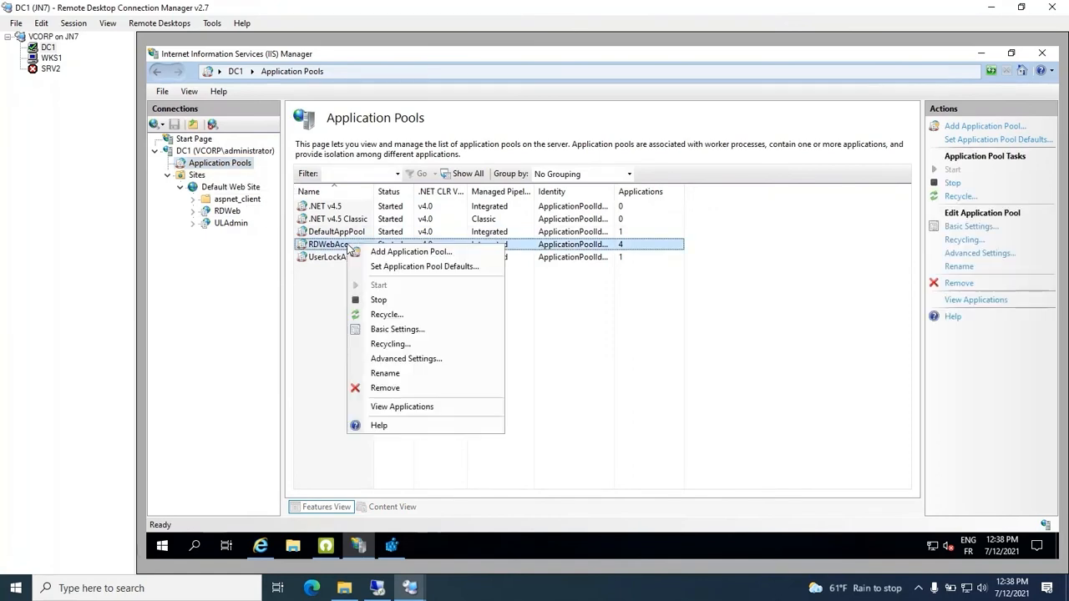
pyautogui.click(380, 316)
pyautogui.click(261, 548)
pyautogui.click(603, 304)
# - Enter the account password to sign in to RD Web Access, then switch to UserLock
pyautogui.write('P')
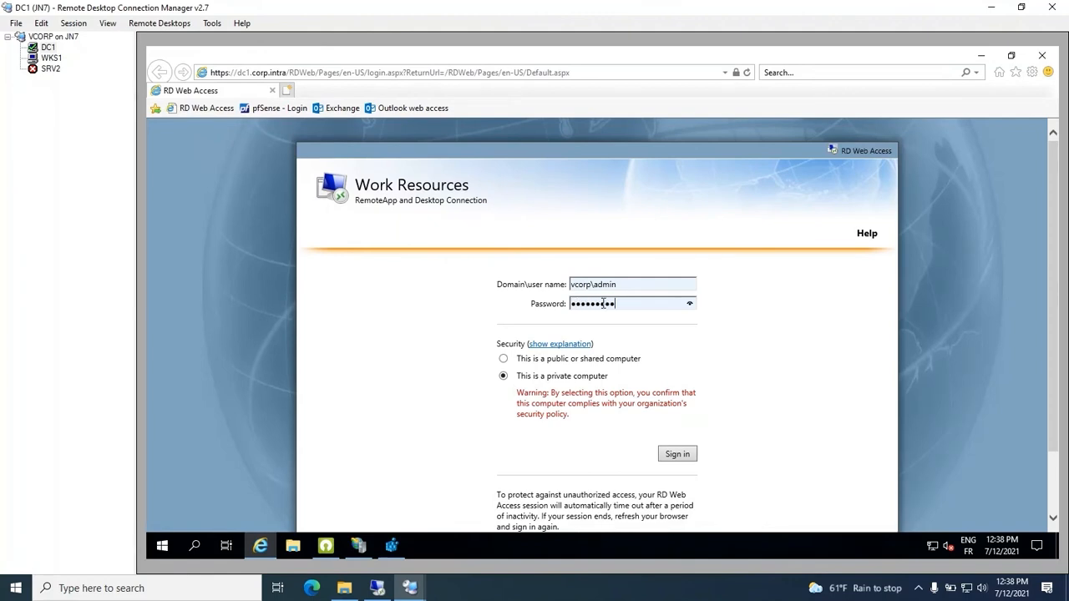
pyautogui.press('Return')
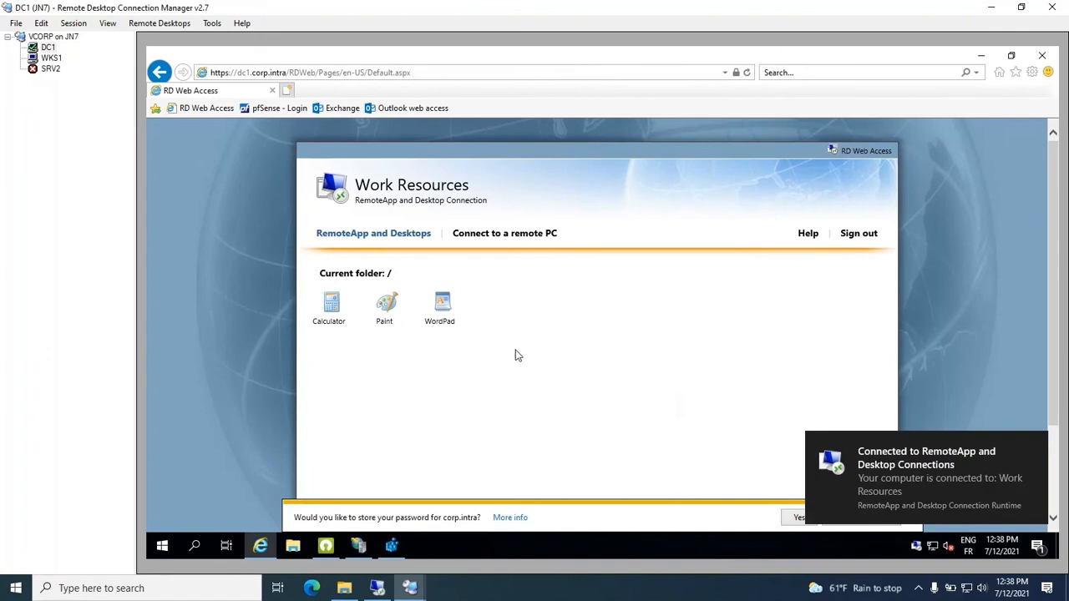
pyautogui.click(326, 546)
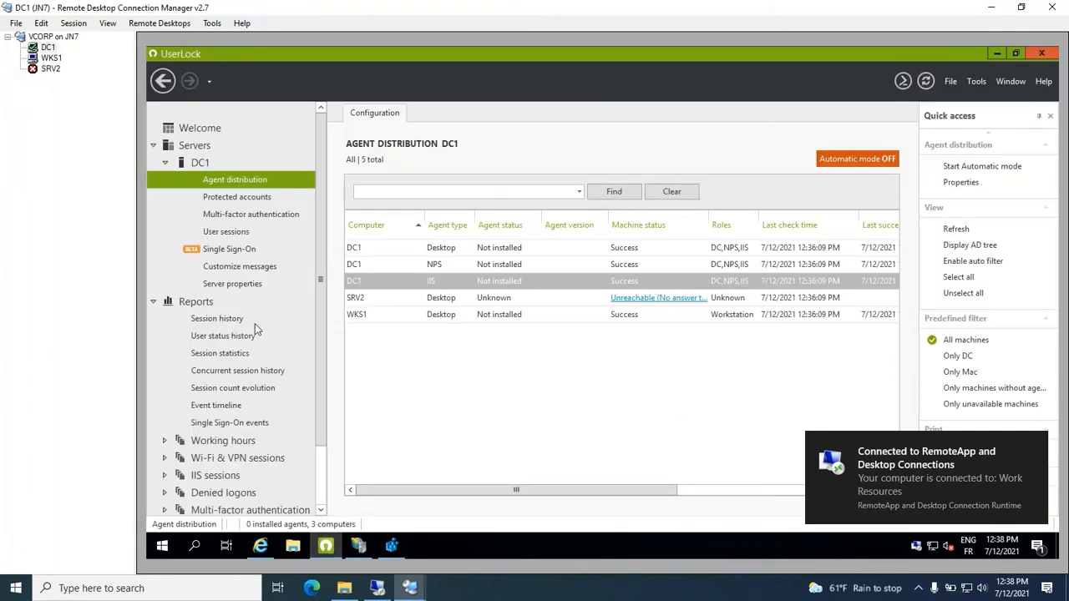
# - Check DC1's user sessions for the admin IIS session, then sign out of RD Web Access
pyautogui.click(234, 232)
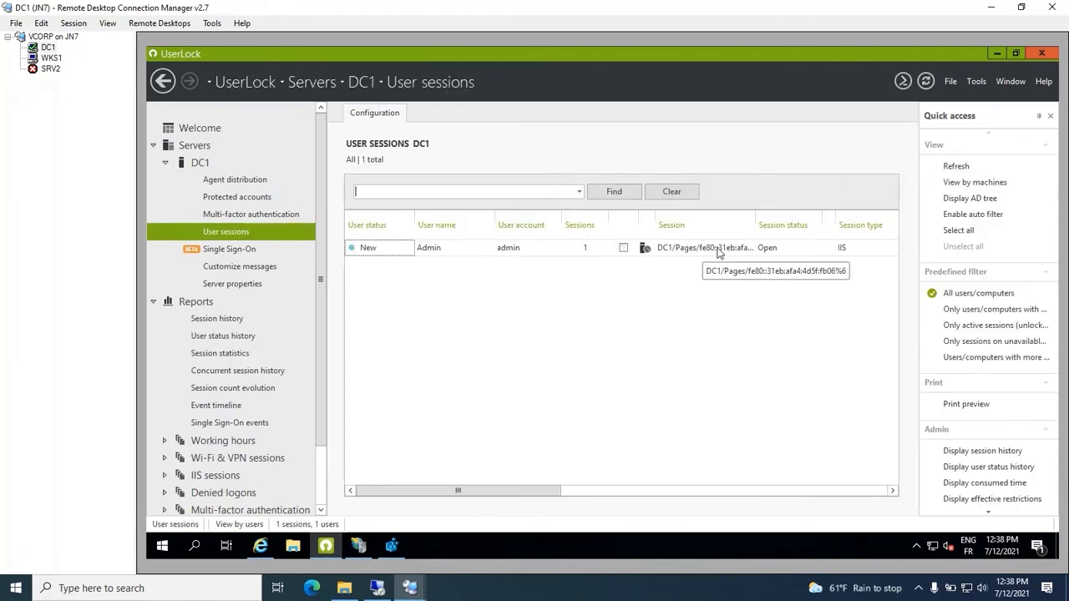
pyautogui.click(261, 546)
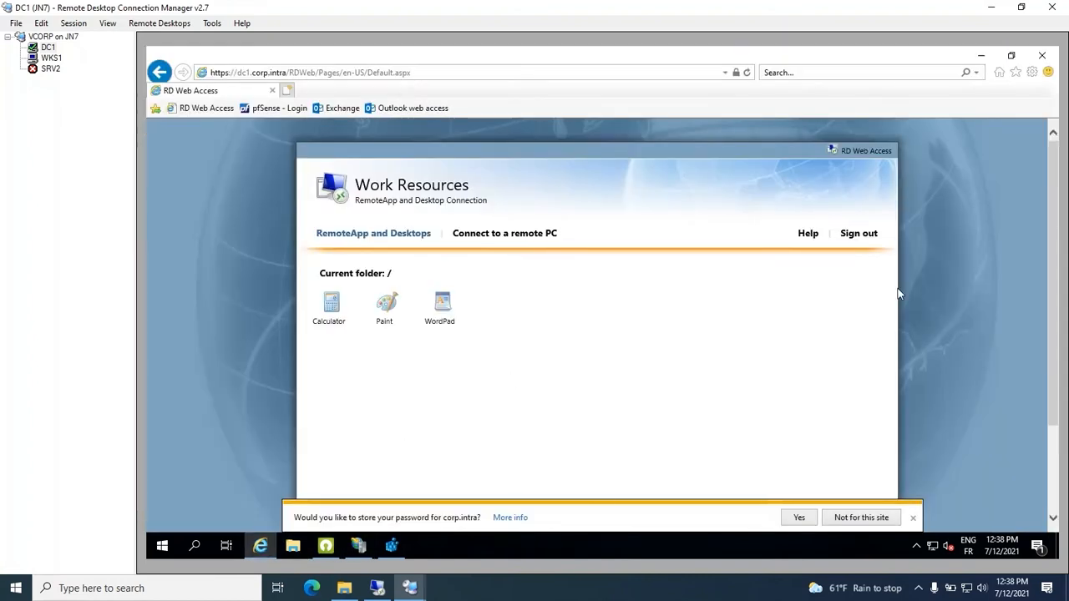
pyautogui.click(869, 238)
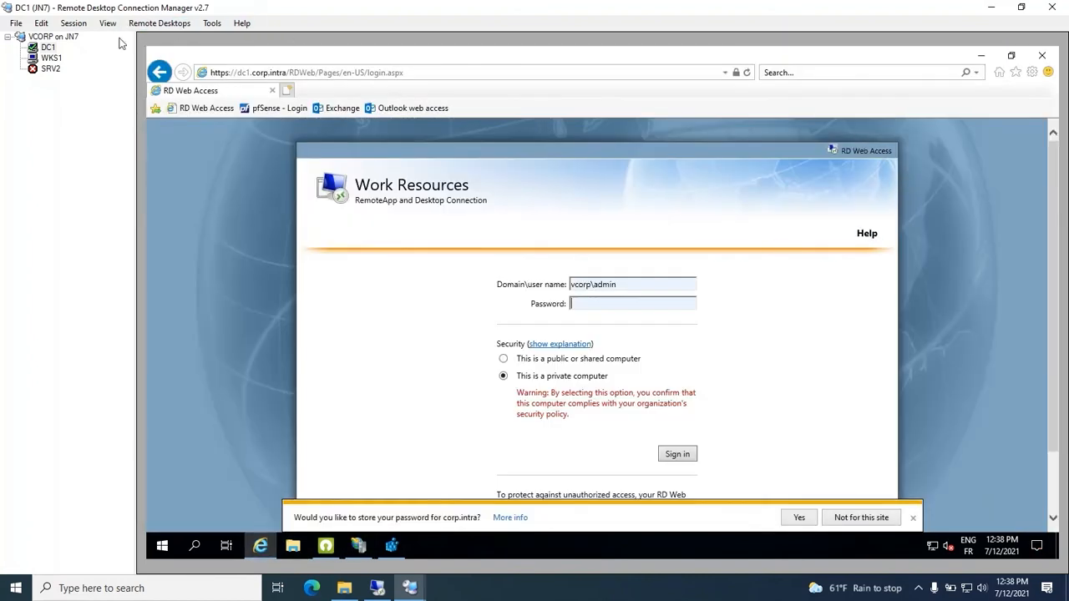
# - Refresh UserLock's user sessions list to confirm 0 sessions, then switch to WKS1
pyautogui.click(332, 552)
pyautogui.rightClick(464, 342)
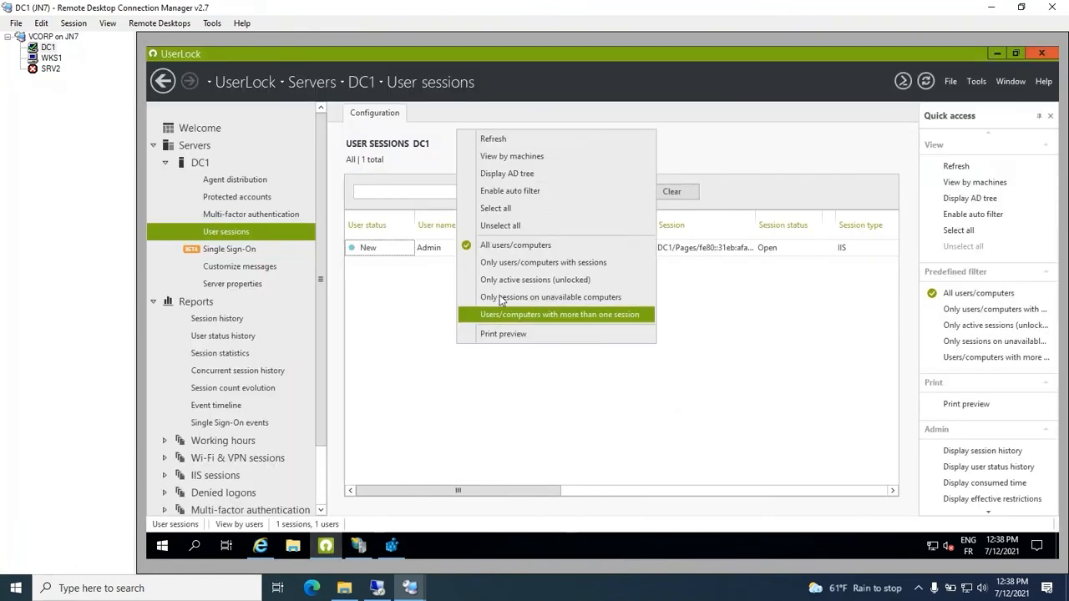
pyautogui.click(509, 140)
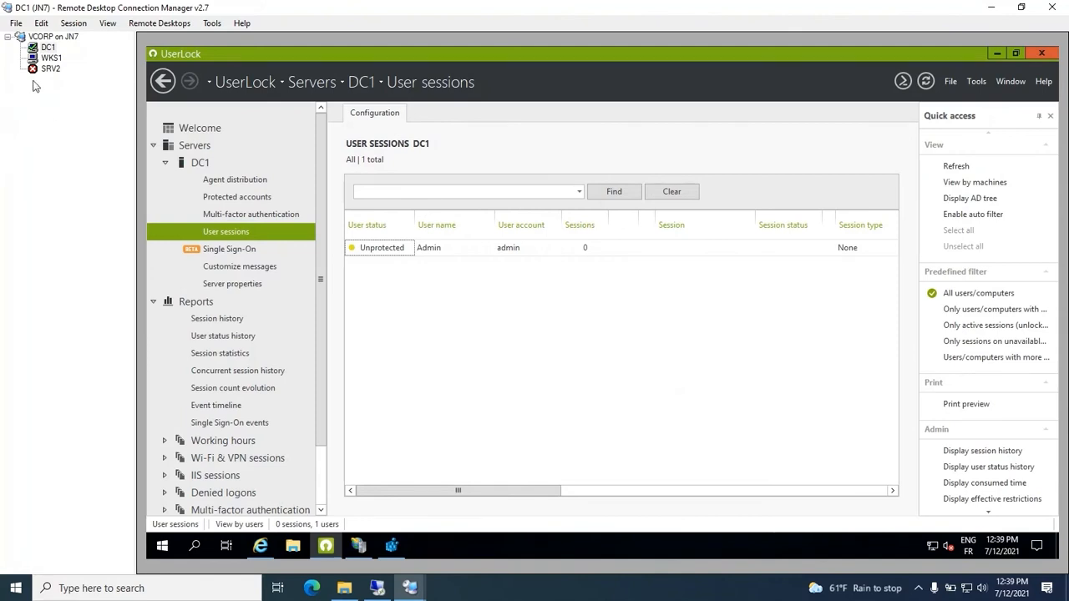
pyautogui.click(50, 58)
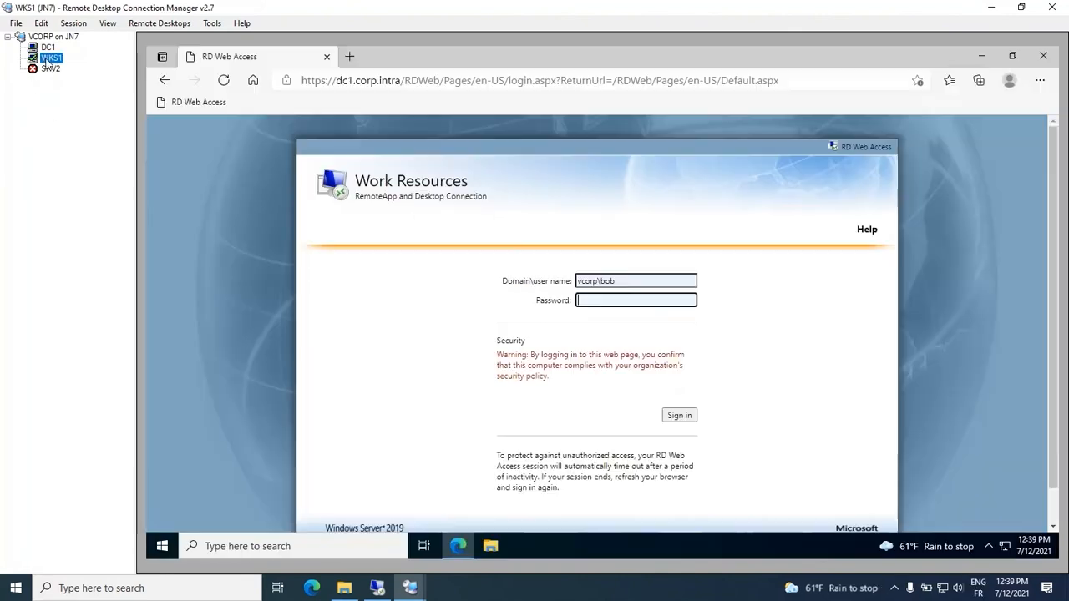
# - Sign in to RD Web Access on WKS1 with the second user's password, then return to DC1's UserLock sessions list
pyautogui.click(598, 301)
pyautogui.write('P•••••••')
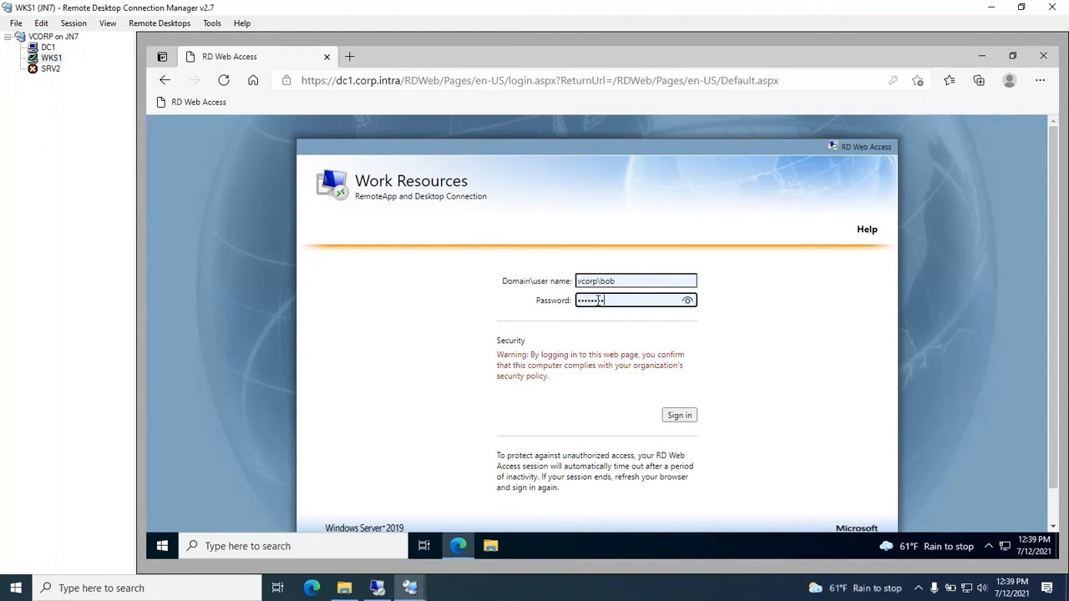
pyautogui.write('••')
pyautogui.press('Return')
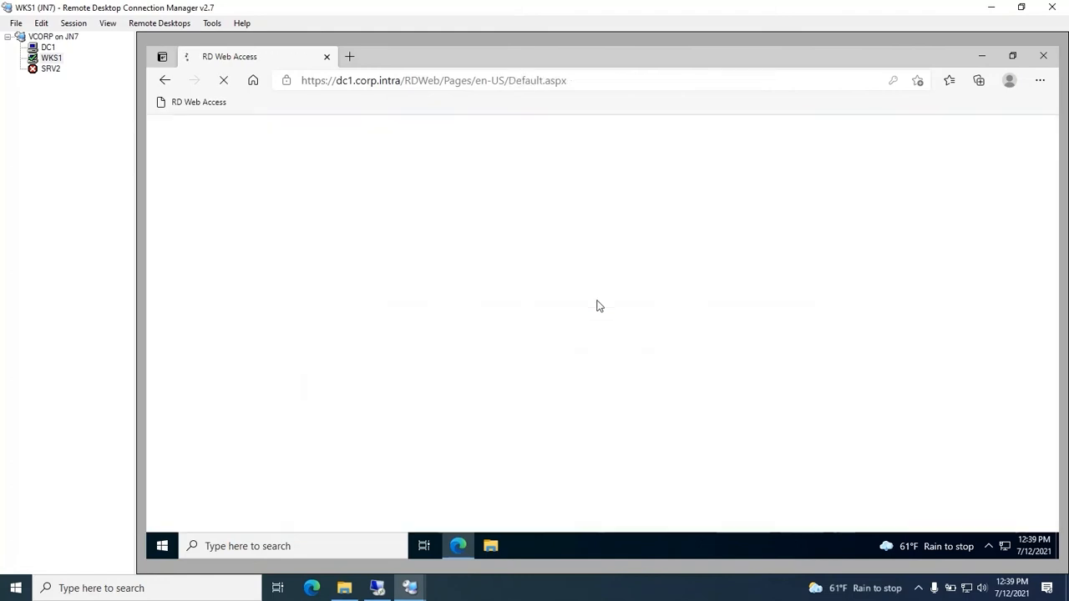
pyautogui.click(49, 47)
pyautogui.rightClick(428, 272)
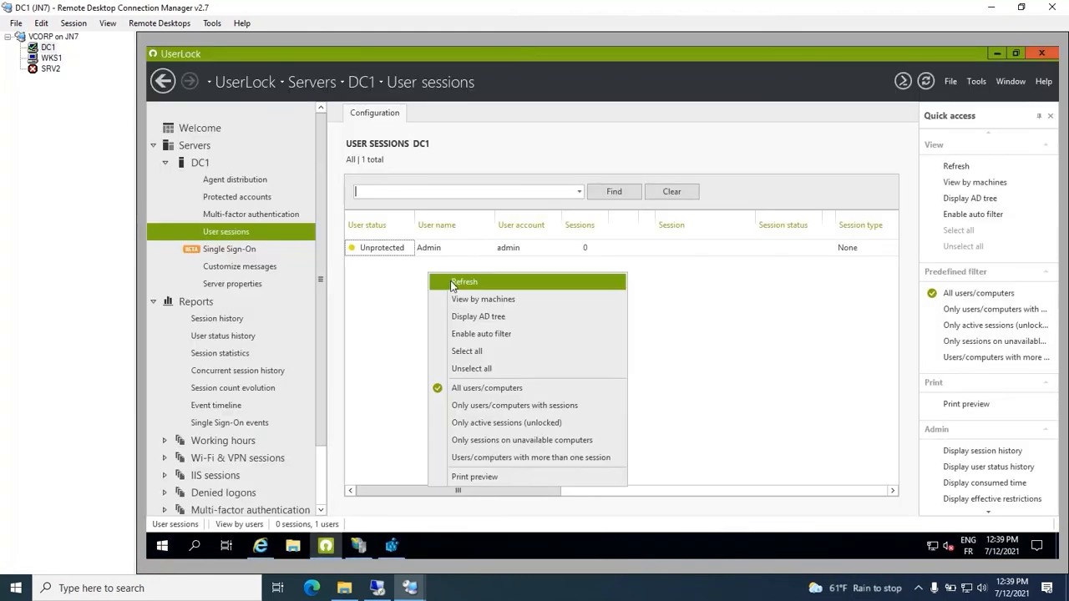
# - Refresh UserLock to see the second user's IIS session, then sign out of RD Web Access on WKS1
pyautogui.click(451, 284)
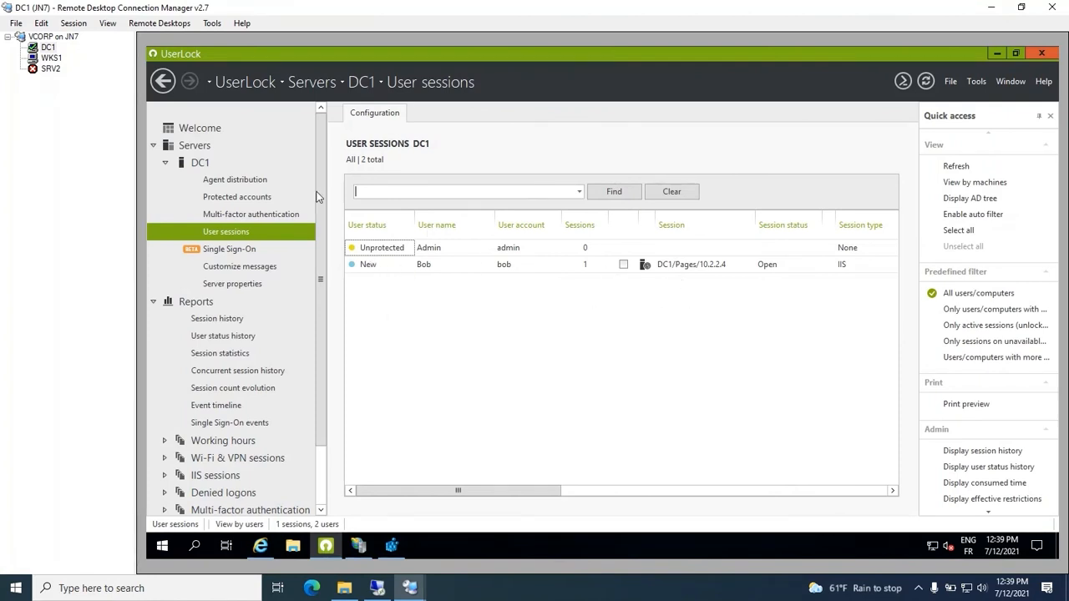
pyautogui.click(52, 58)
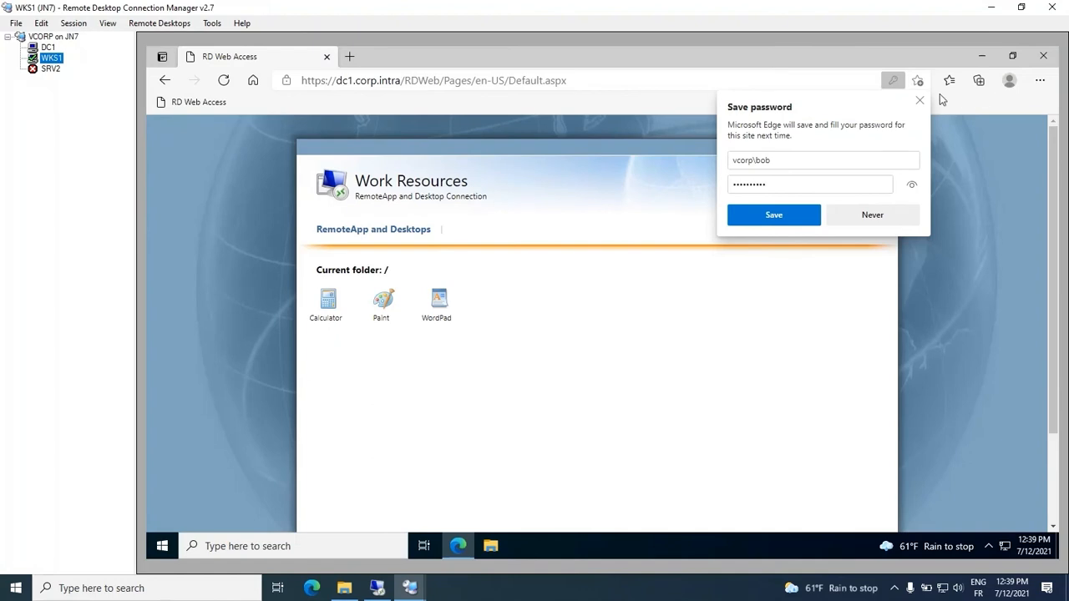
pyautogui.click(919, 104)
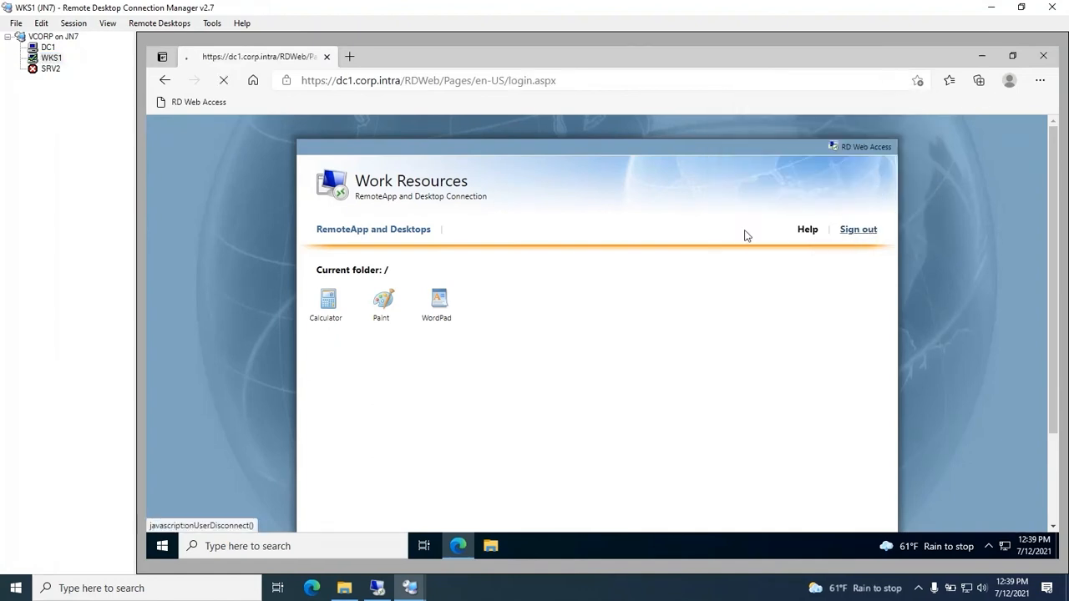
pyautogui.click(857, 230)
# - Refresh DC1's UserLock sessions list to confirm the second user now has 0 sessions
pyautogui.click(47, 48)
pyautogui.rightClick(626, 153)
pyautogui.click(688, 161)
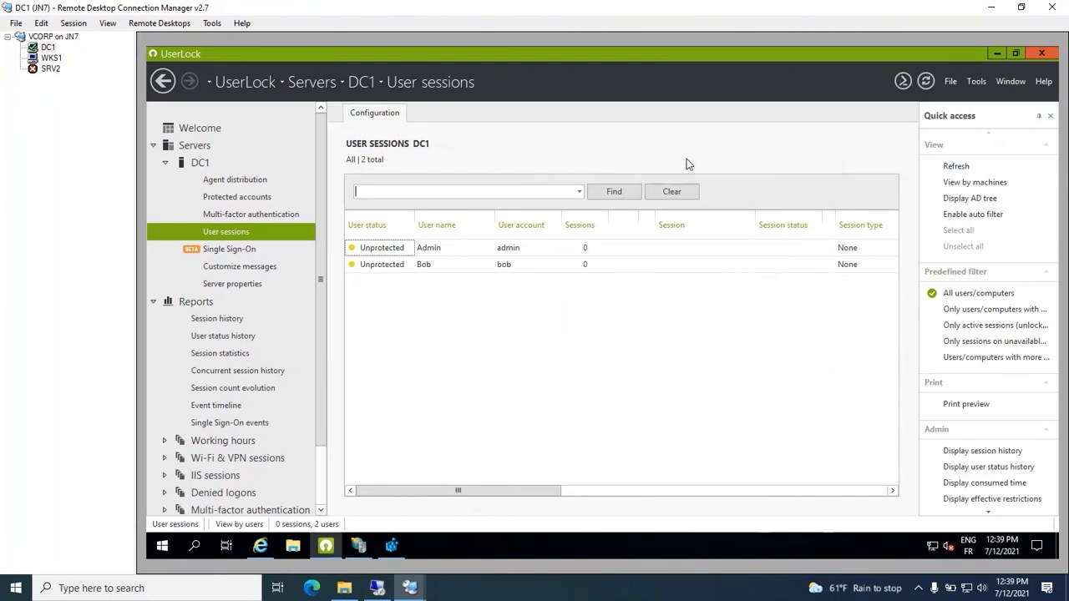